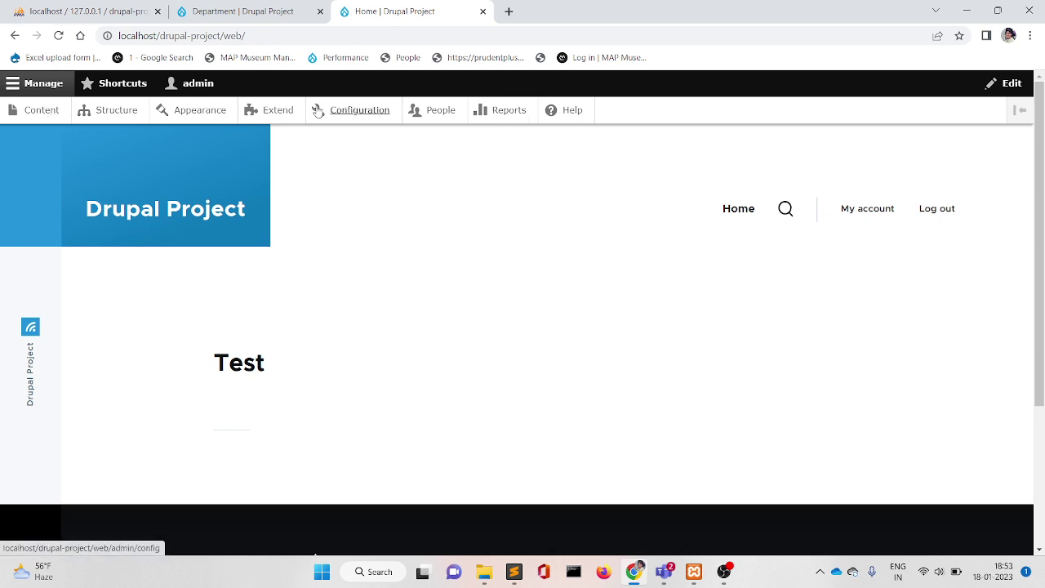
- Open the content administration's Files listing and look over the files on the site
click(50, 118)
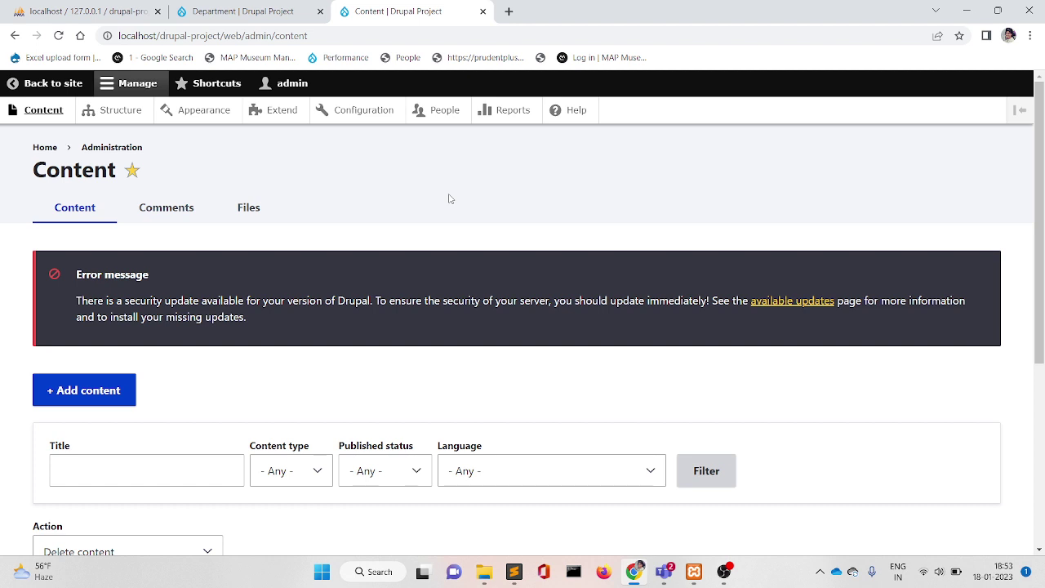
click(248, 208)
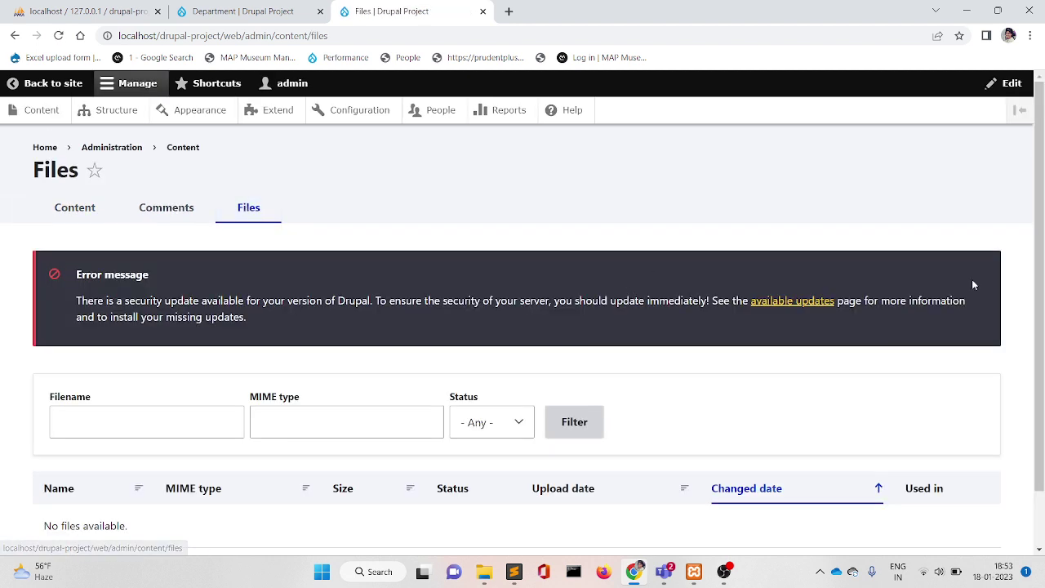
drag(1043, 270, 1043, 417)
scroll(1043, 421, up, 1)
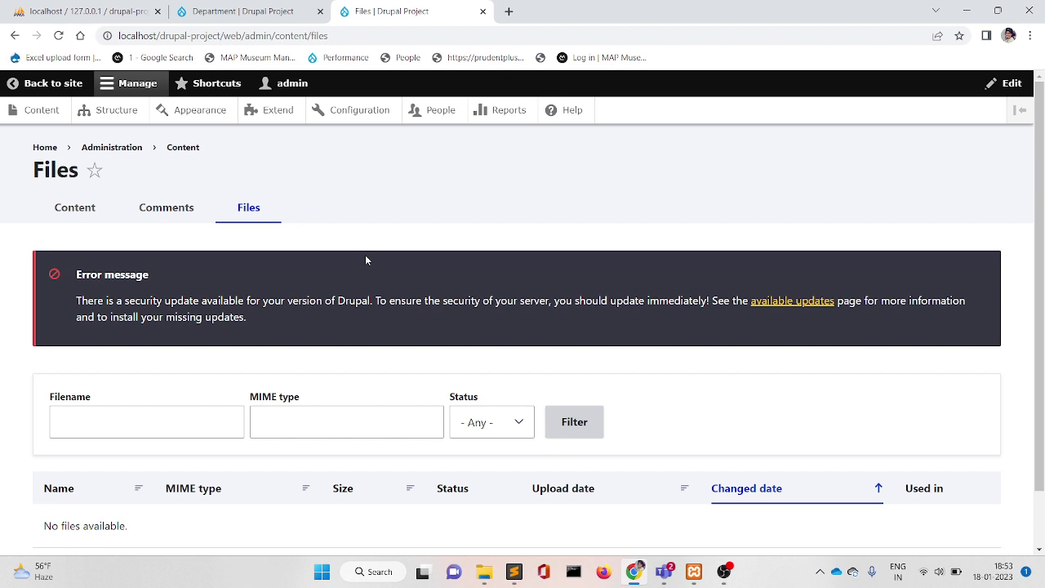
- Open the site's module list and filter it by "media"
click(276, 109)
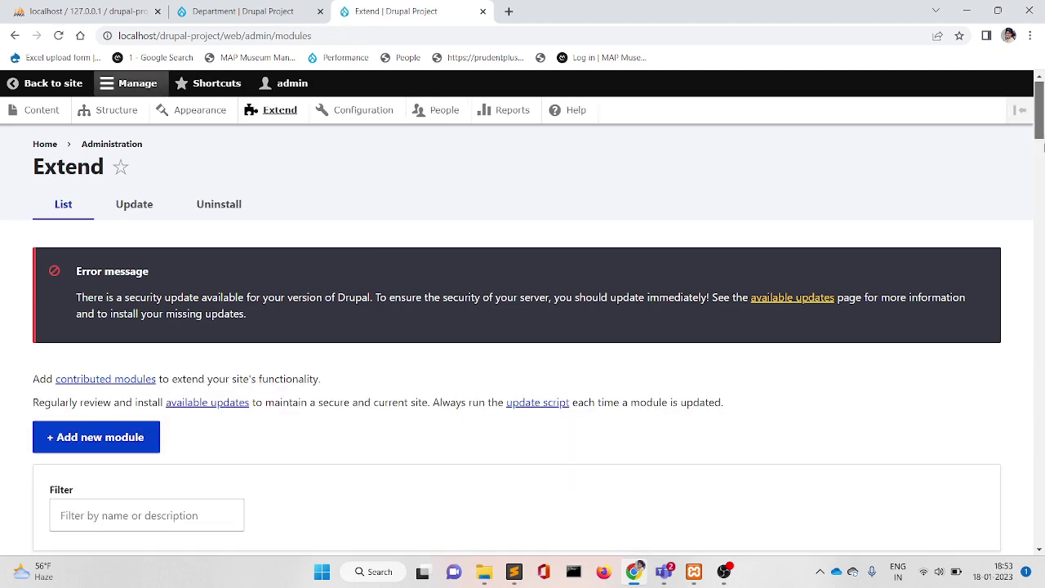
scroll(1039, 163, down, 5)
scroll(1042, 167, up, 2)
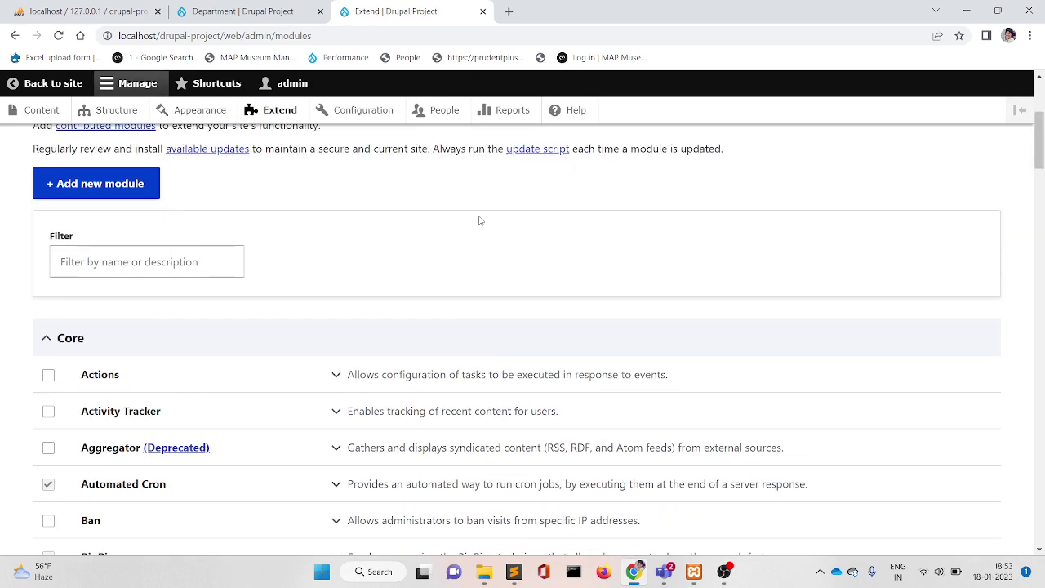
click(155, 261)
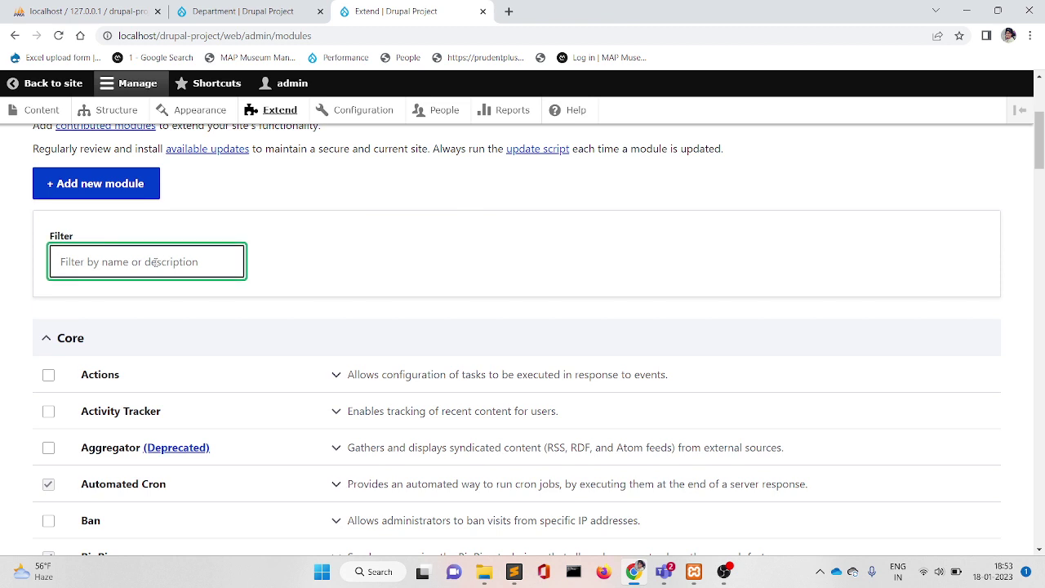
text(mdeia)
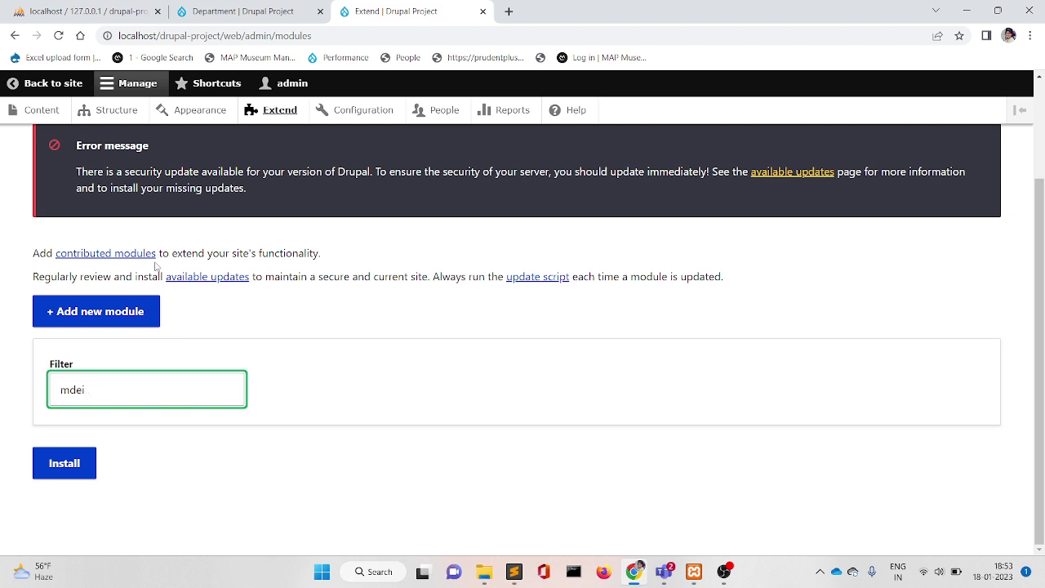
key(BackSpace)
key(BackSpace)
key(BackSpace)
text(edia)
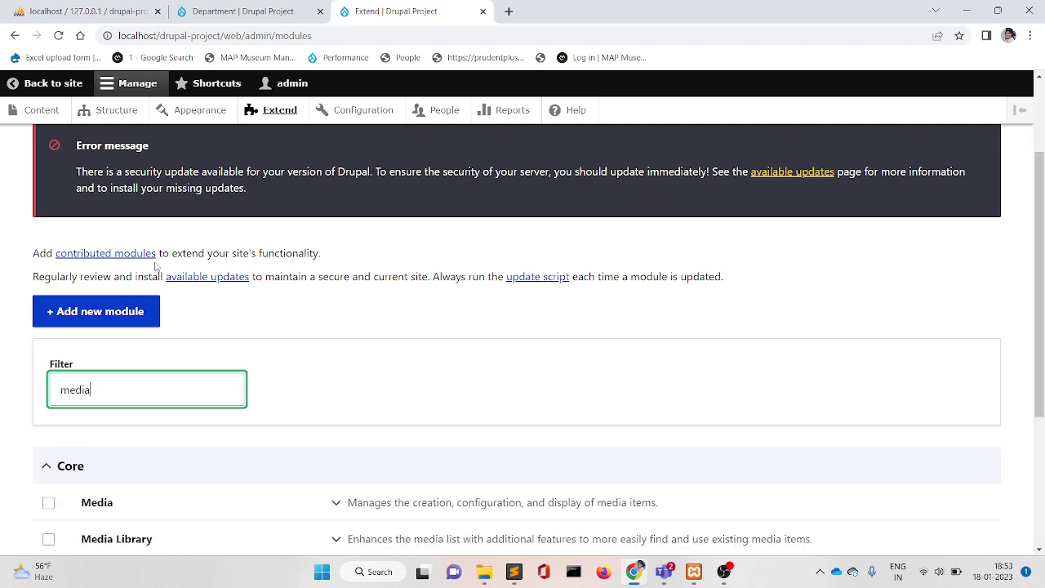
- Install the core Media and Media Library modules
scroll(1042, 325, down, 3)
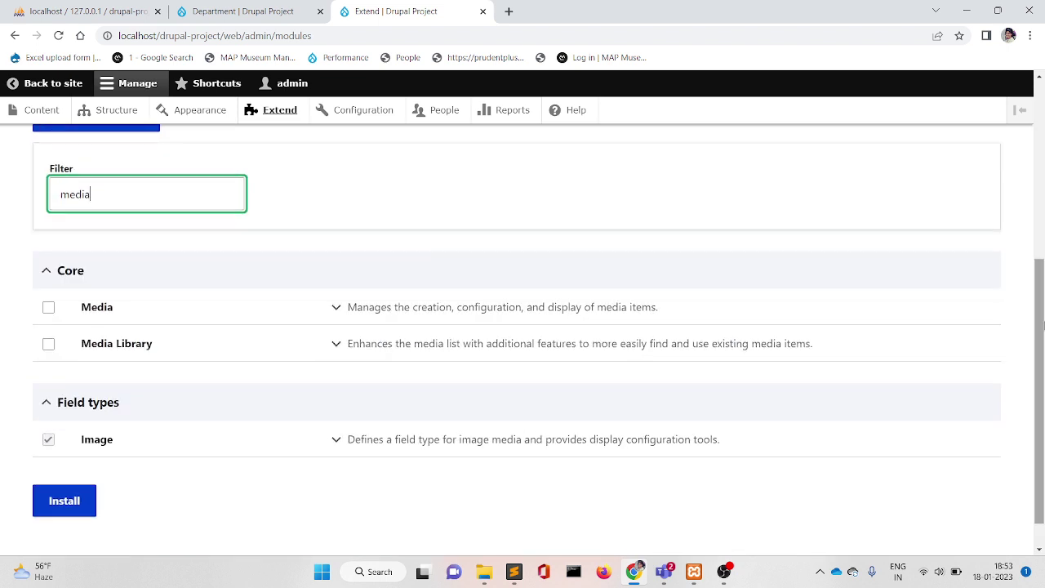
click(49, 307)
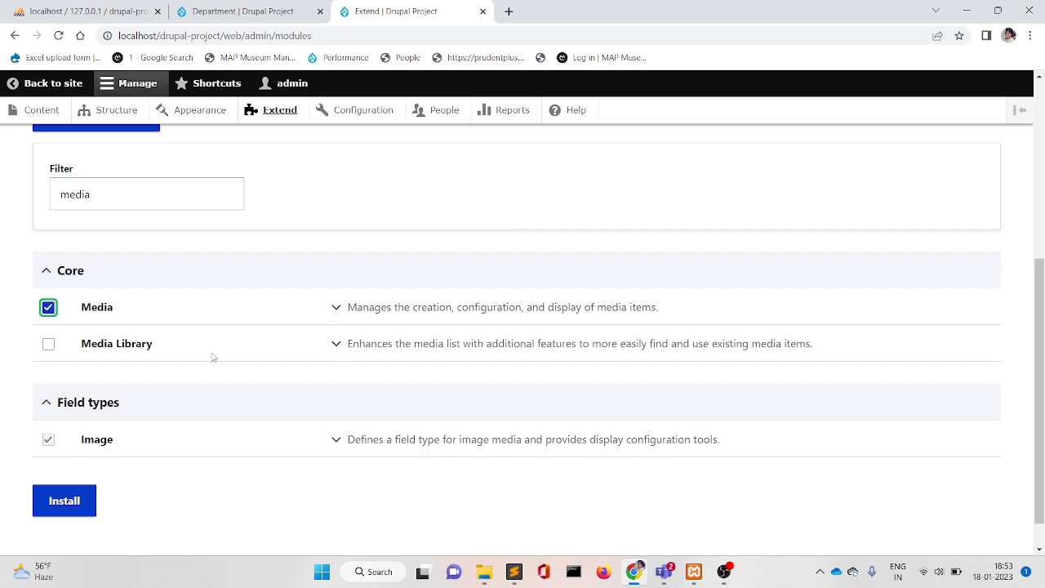
click(49, 345)
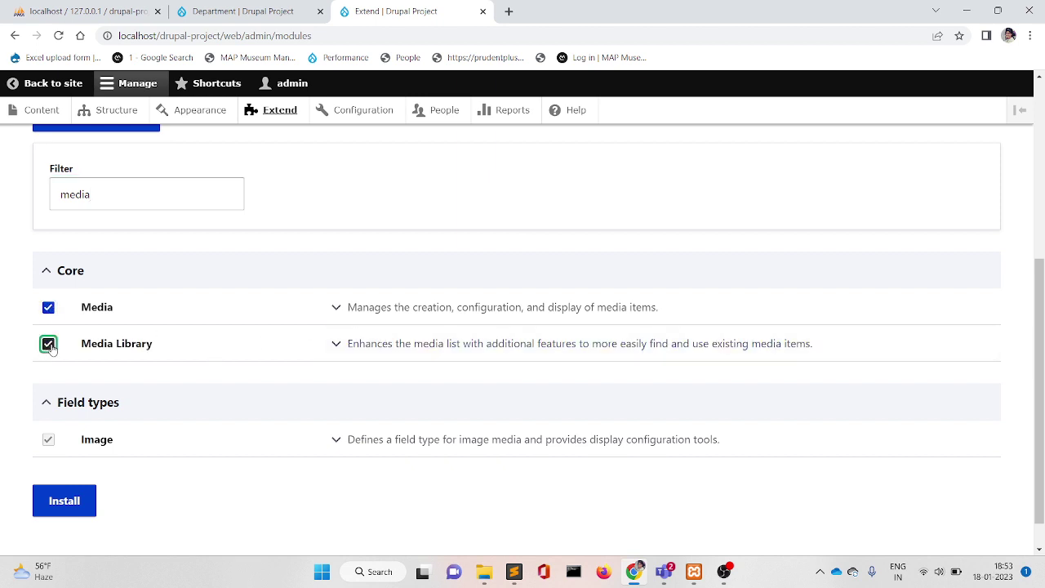
click(66, 503)
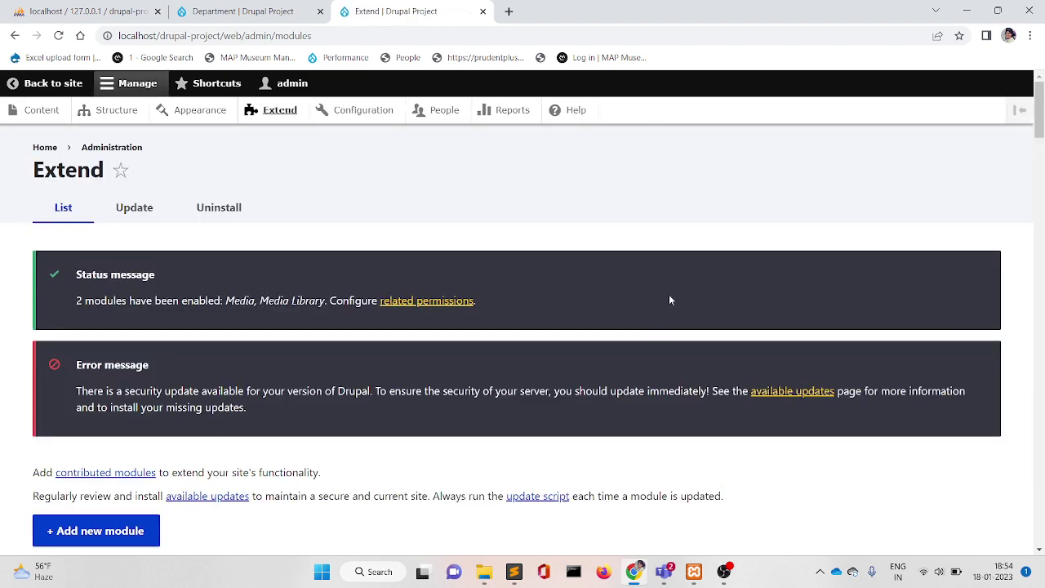
- Open the Media listing in the site's content administration and look over its table
mouse_move(1042, 135)
mouse_down()
mouse_move(1043, 167)
mouse_move(1042, 135)
mouse_up()
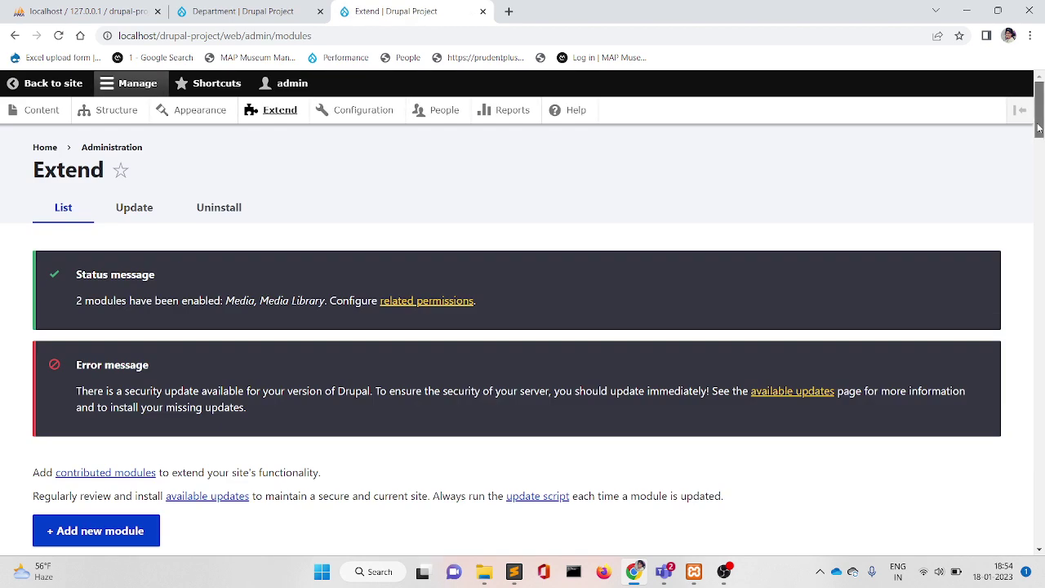
drag(588, 144, 82, 145)
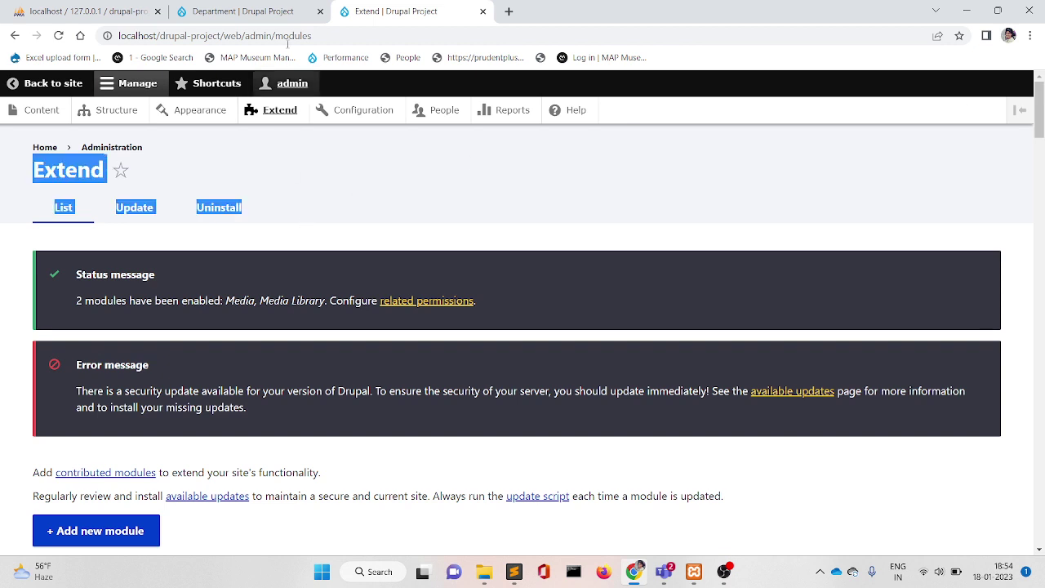
click(45, 111)
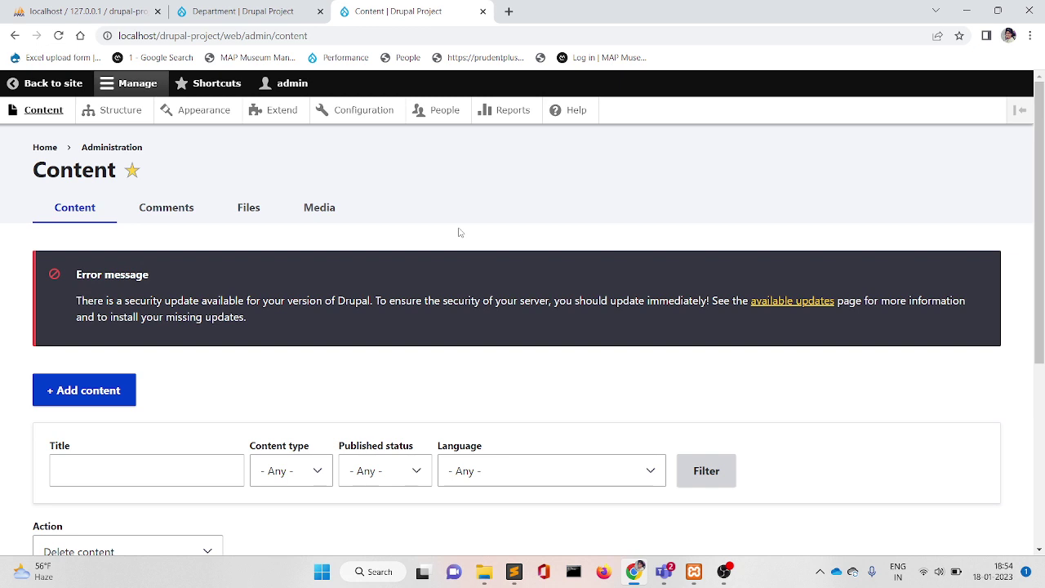
click(325, 211)
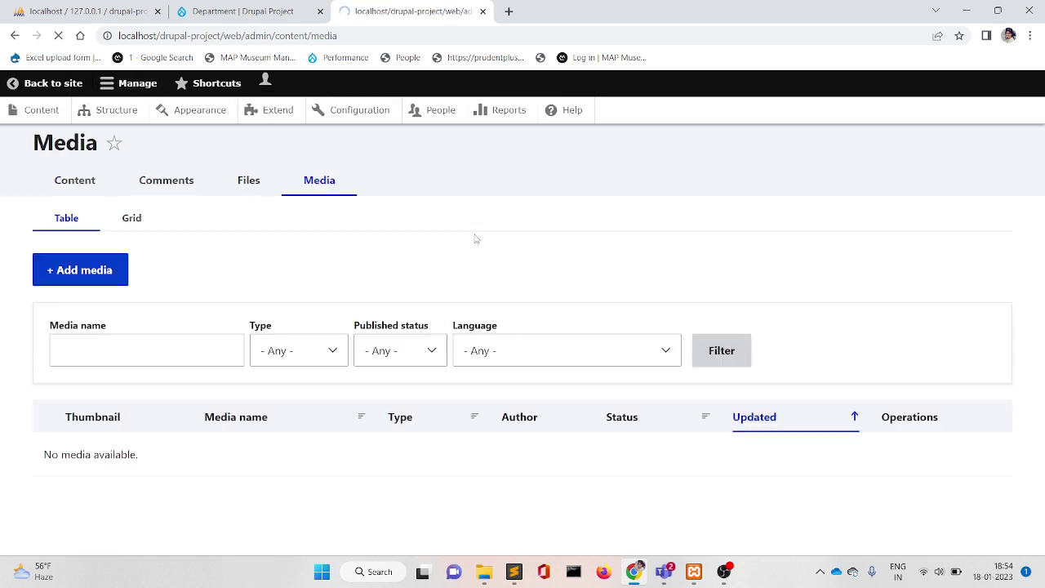
scroll(1043, 218, down, 2)
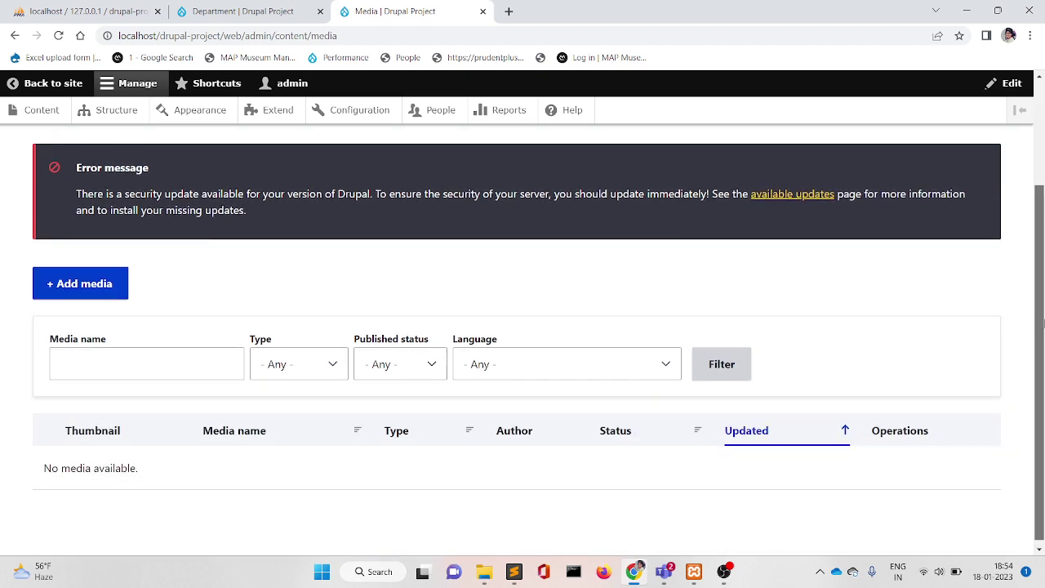
scroll(591, 318, up, 1)
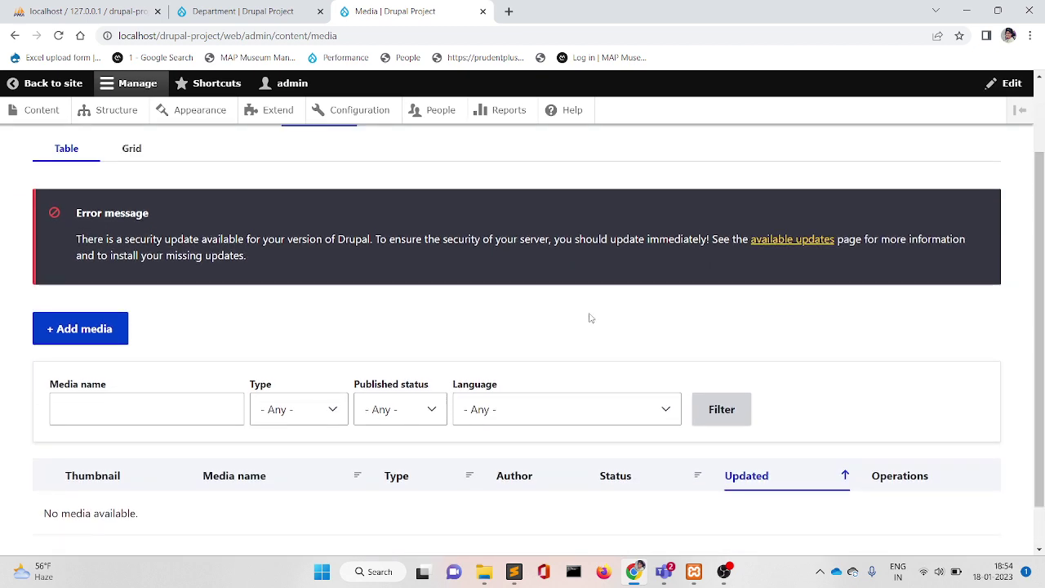
- Start adding a media item, review the available media types, and choose Document
click(102, 330)
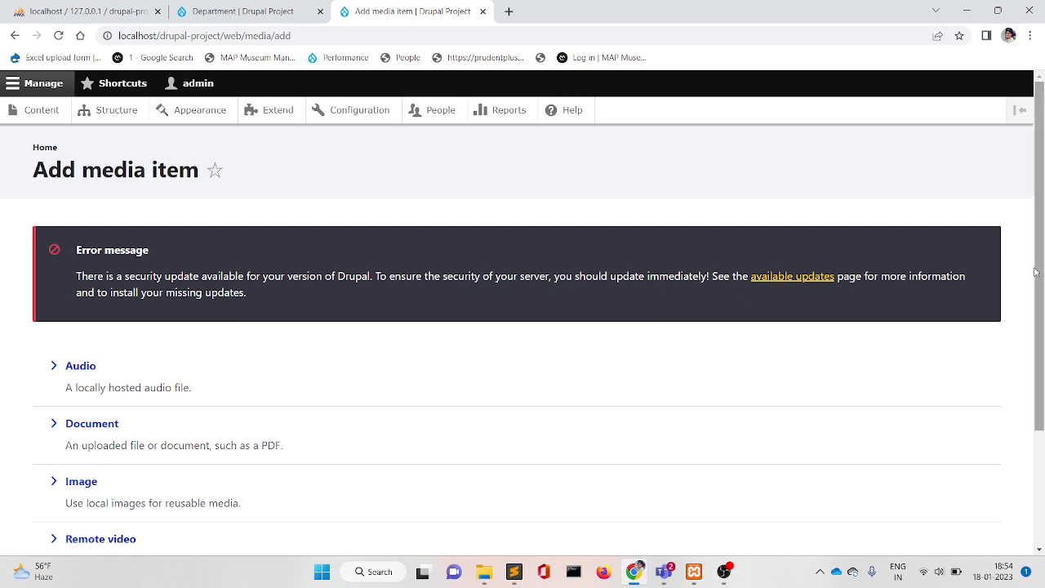
drag(1042, 267, 1043, 414)
drag(245, 353, 304, 308)
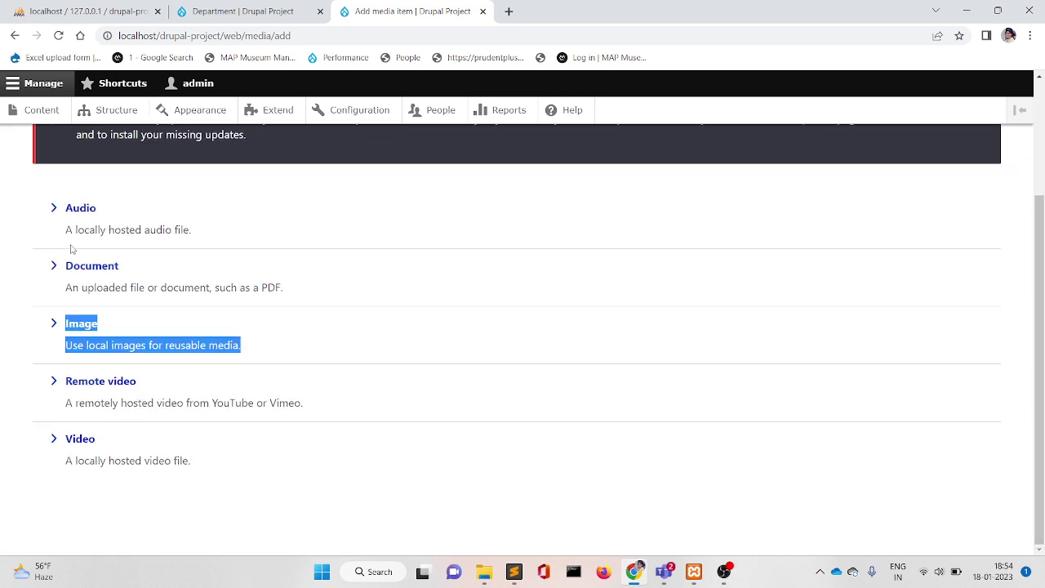
click(350, 236)
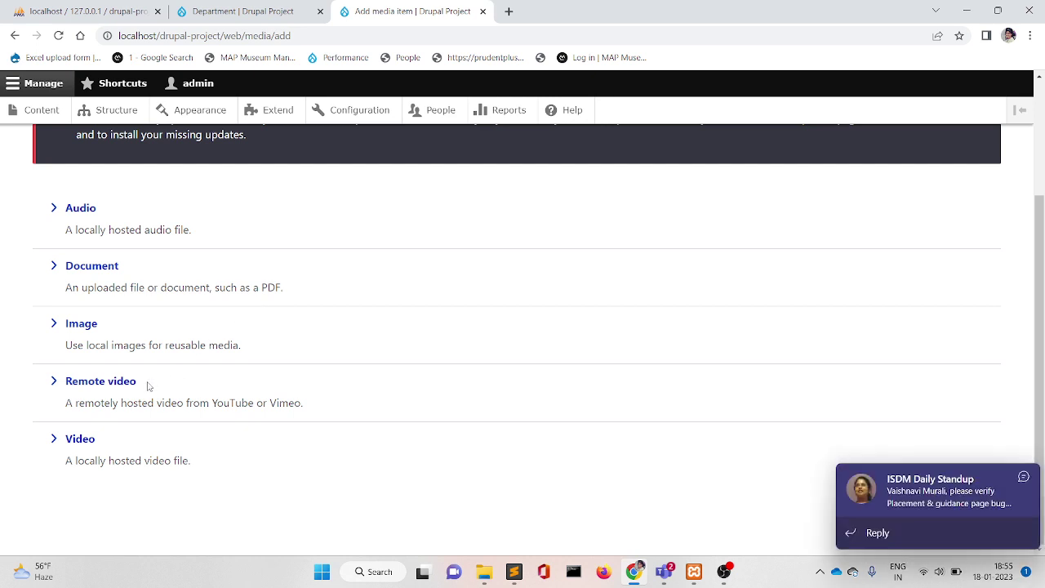
click(1025, 476)
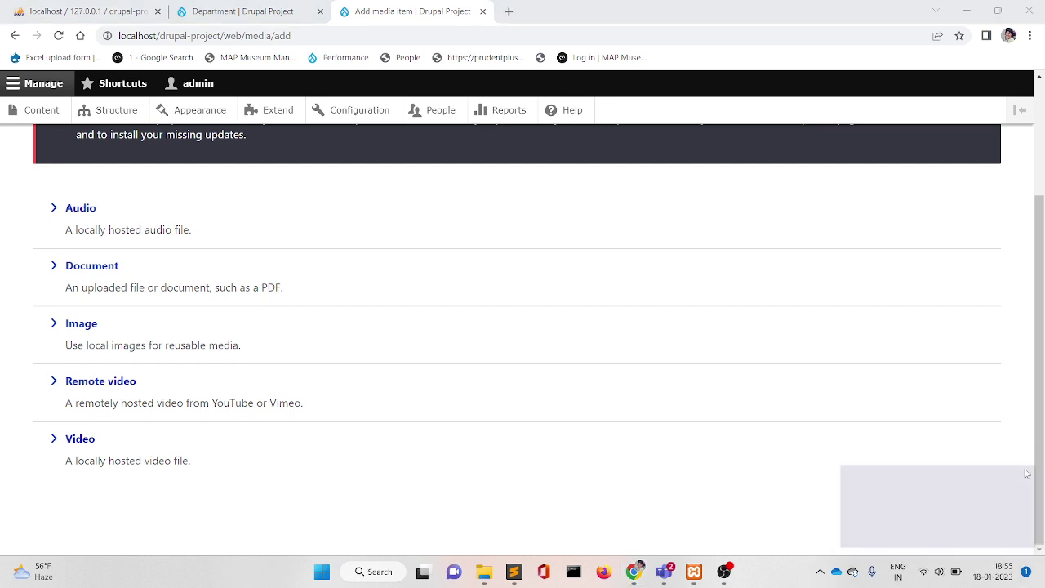
drag(214, 396, 105, 334)
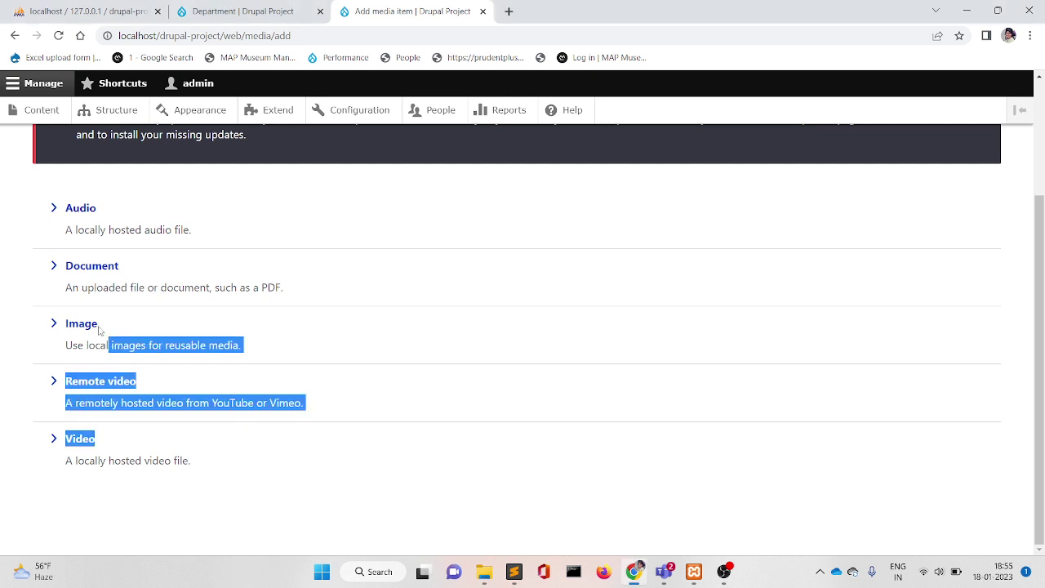
click(390, 262)
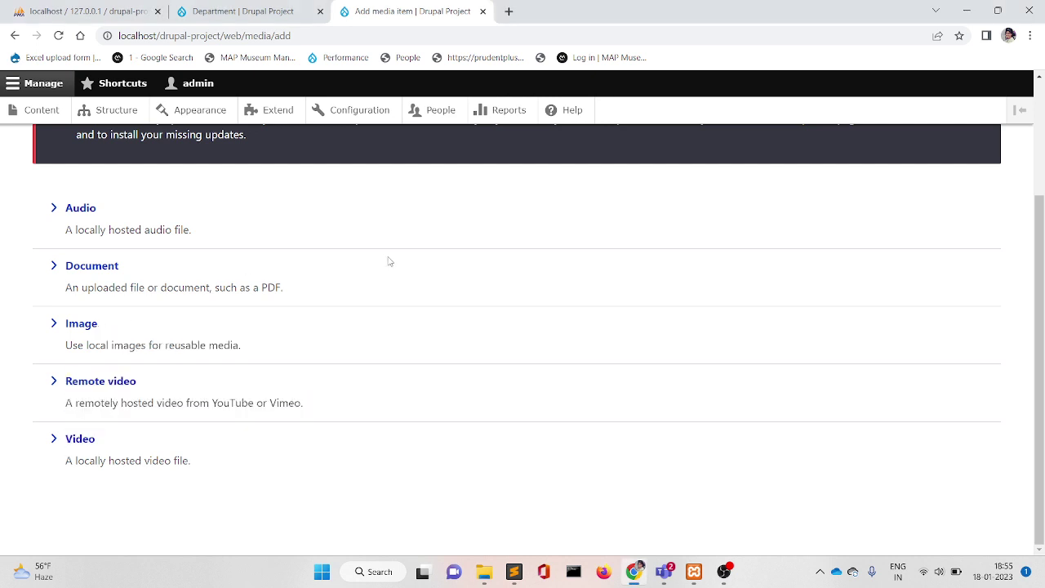
click(79, 268)
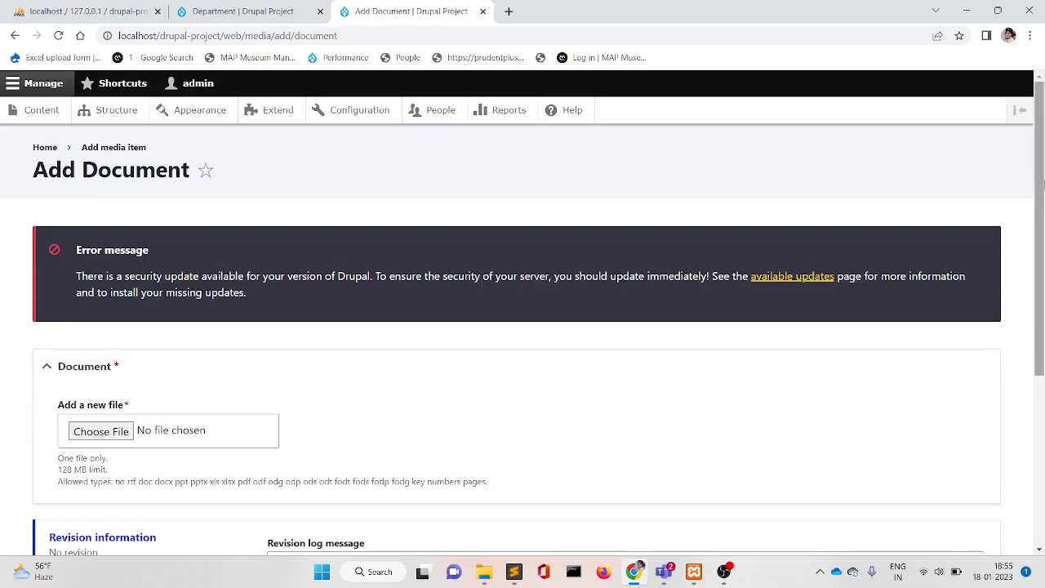
- Upload NO DUES CERTIFICATE.pdf from the Downloads folder as the document's file
scroll(1043, 185, down, 3)
scroll(678, 273, up, 1)
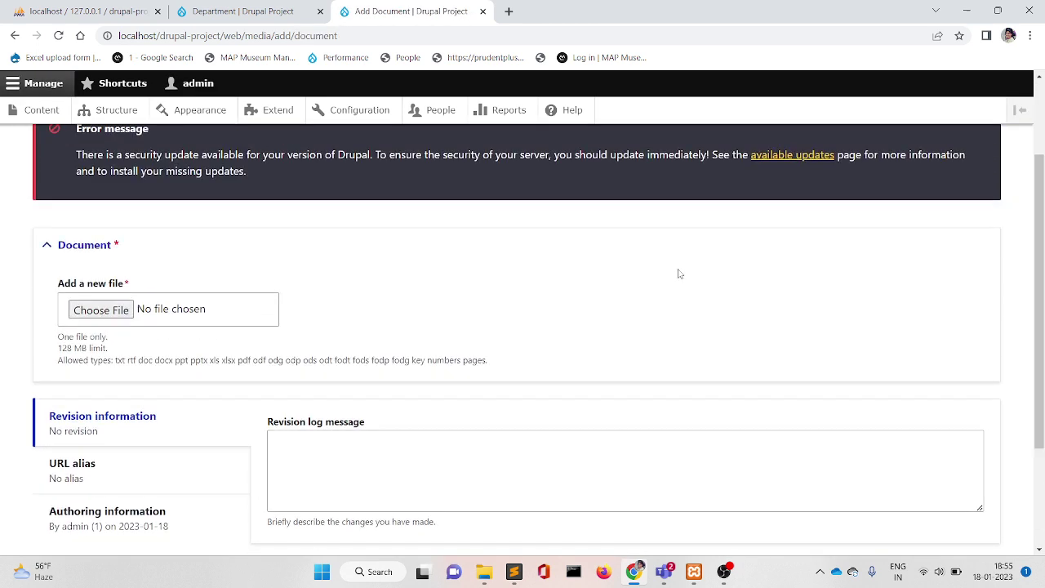
click(114, 312)
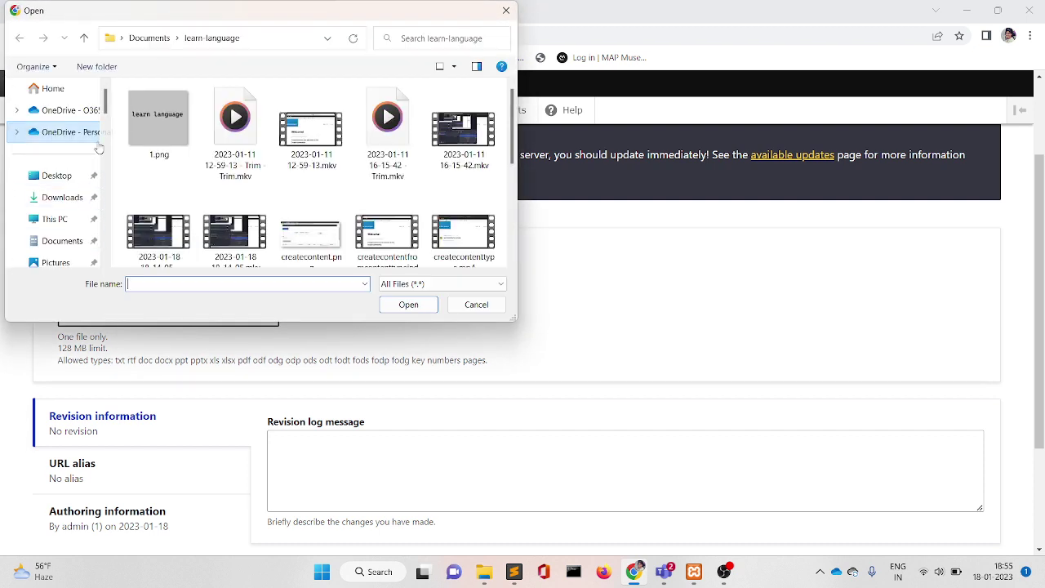
click(72, 198)
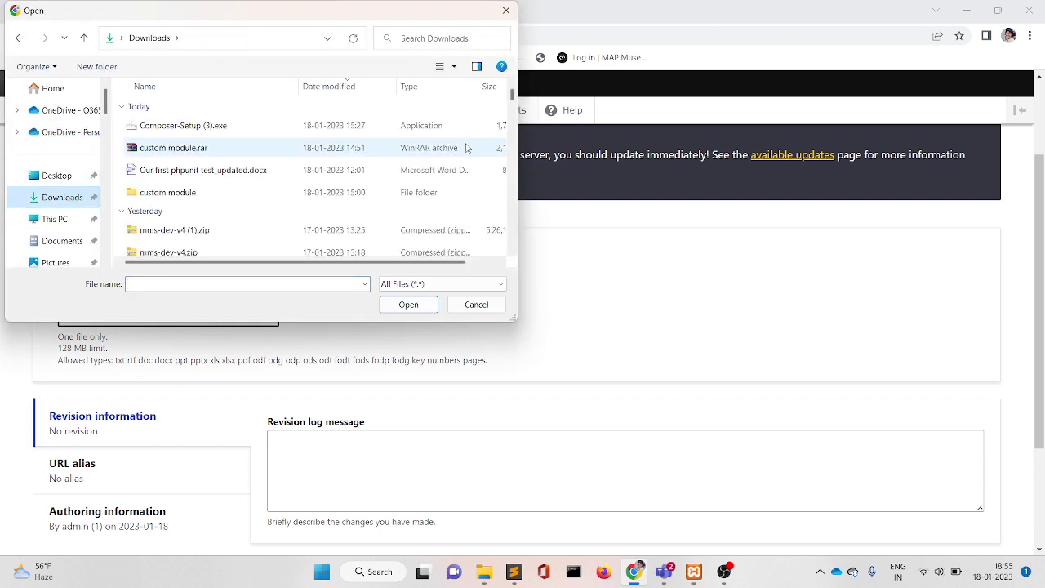
drag(514, 102, 514, 141)
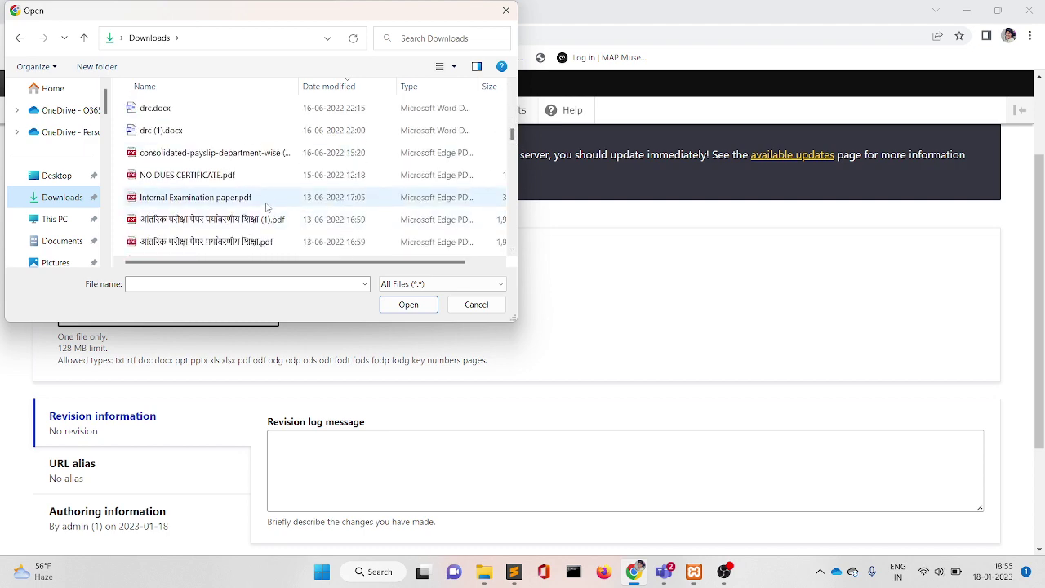
click(280, 178)
click(431, 308)
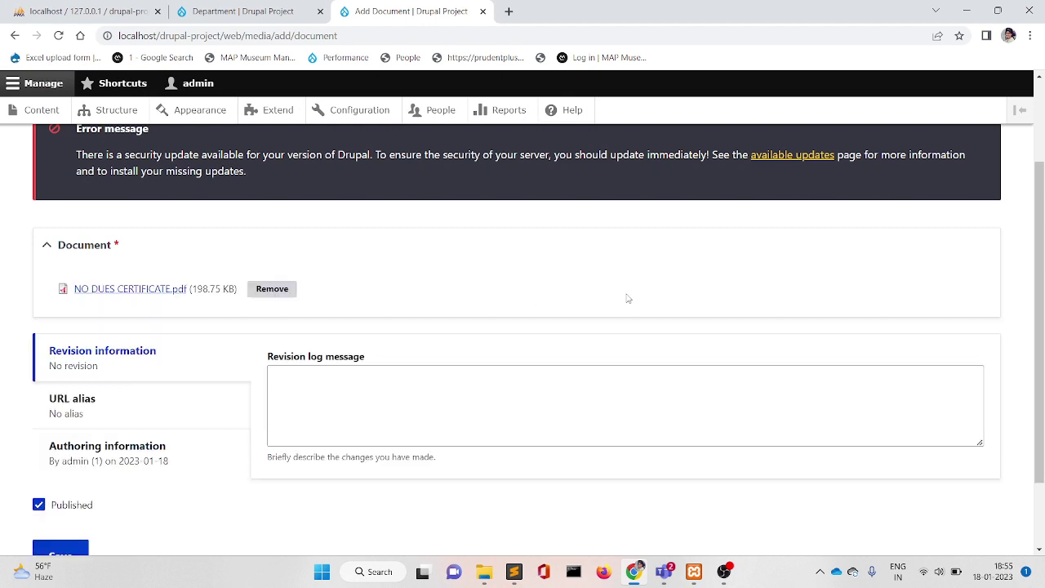
- Review the document's URL alias, authoring and revision settings, and save it as a published media item
scroll(264, 336, down, 1)
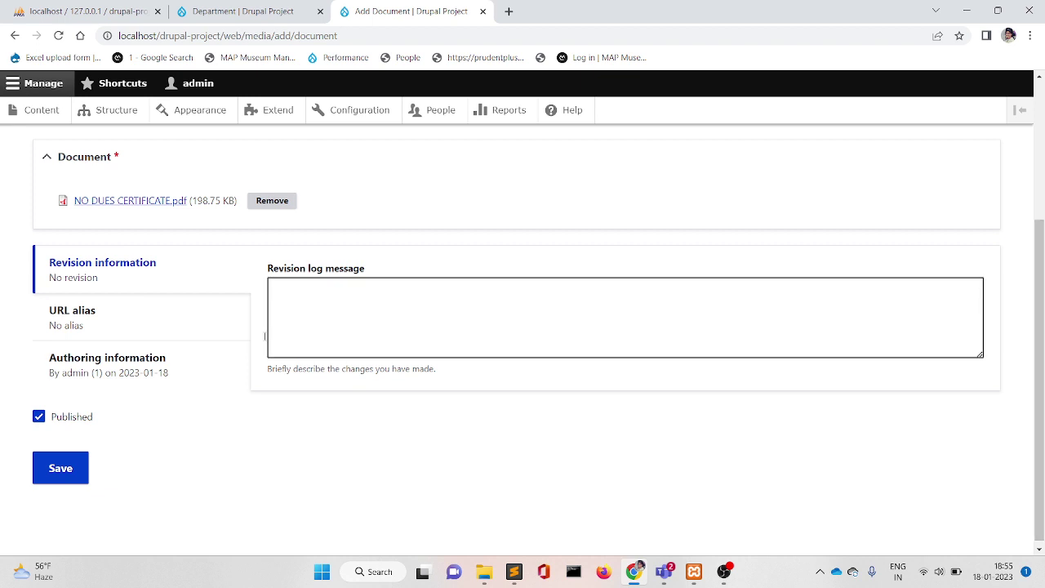
click(139, 335)
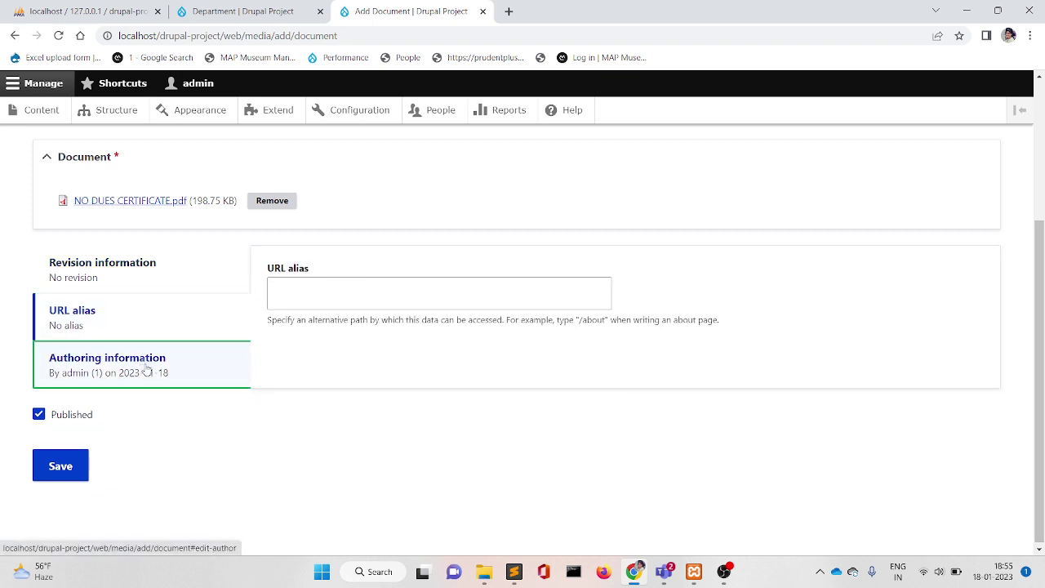
click(147, 372)
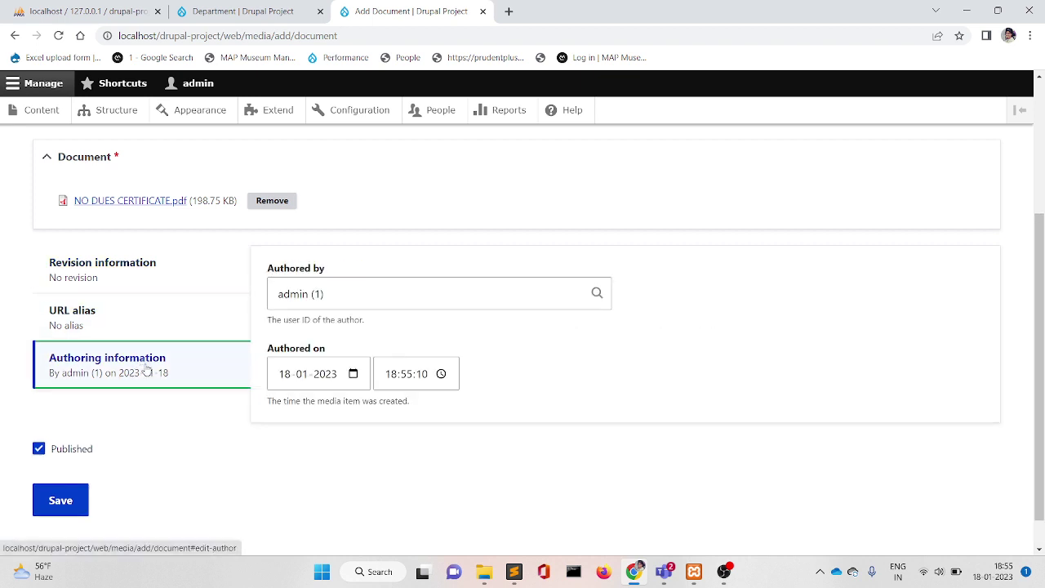
click(169, 312)
click(168, 280)
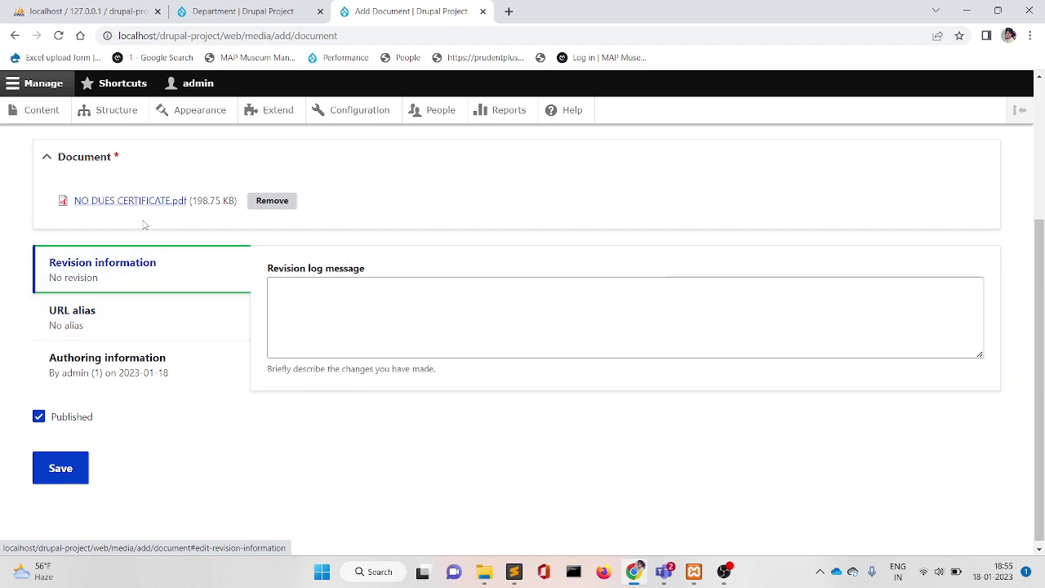
click(57, 480)
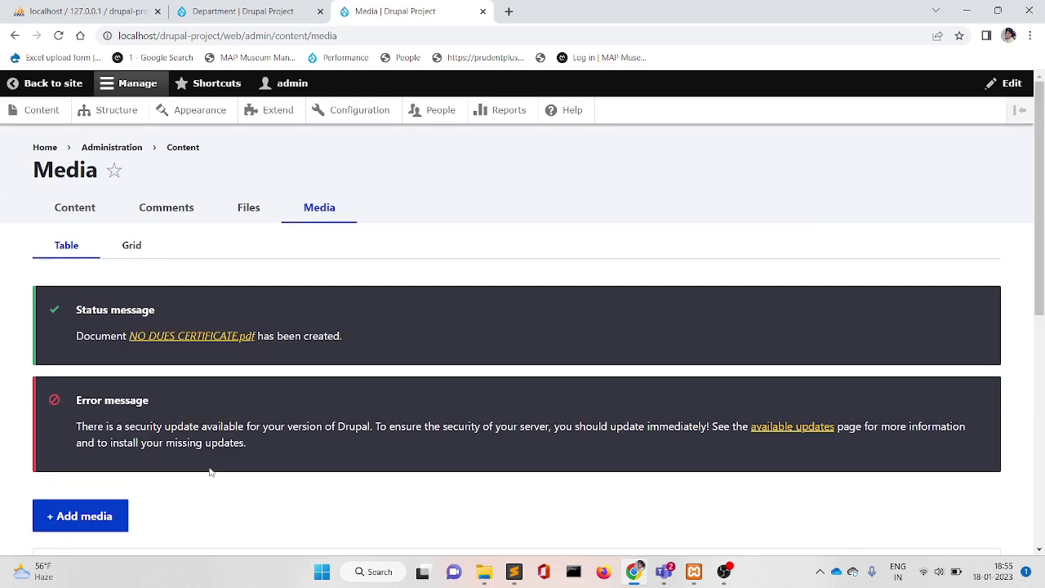
- Start adding another media item from the Media listing and choose Image as its type
scroll(611, 331, down, 2)
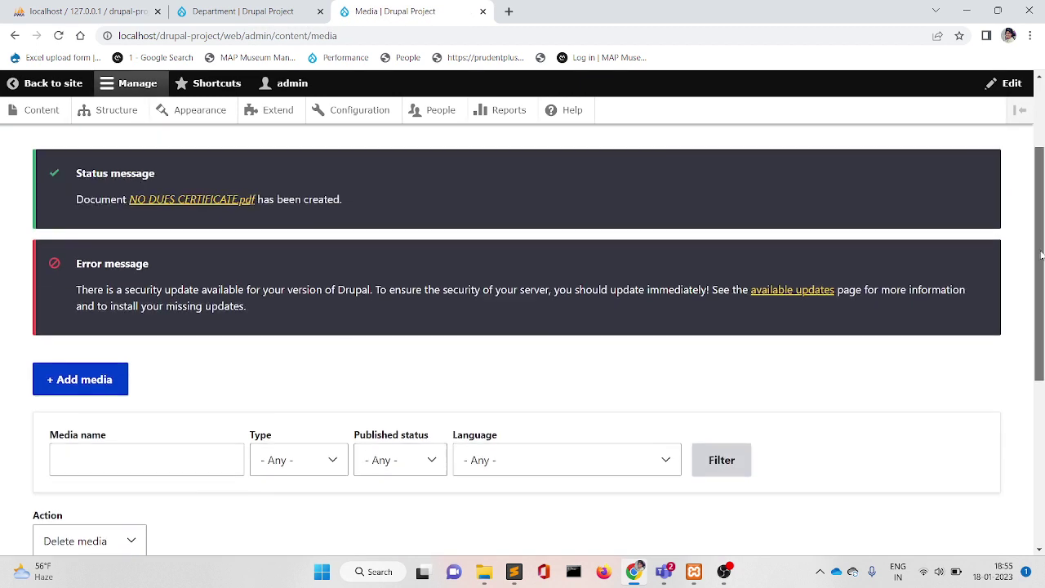
click(113, 414)
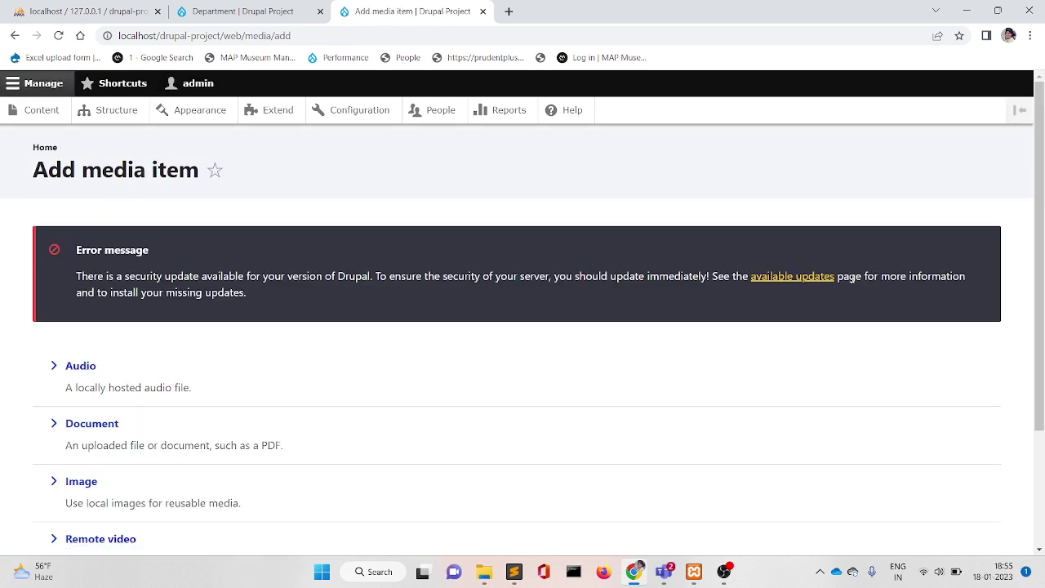
scroll(1043, 357, down, 2)
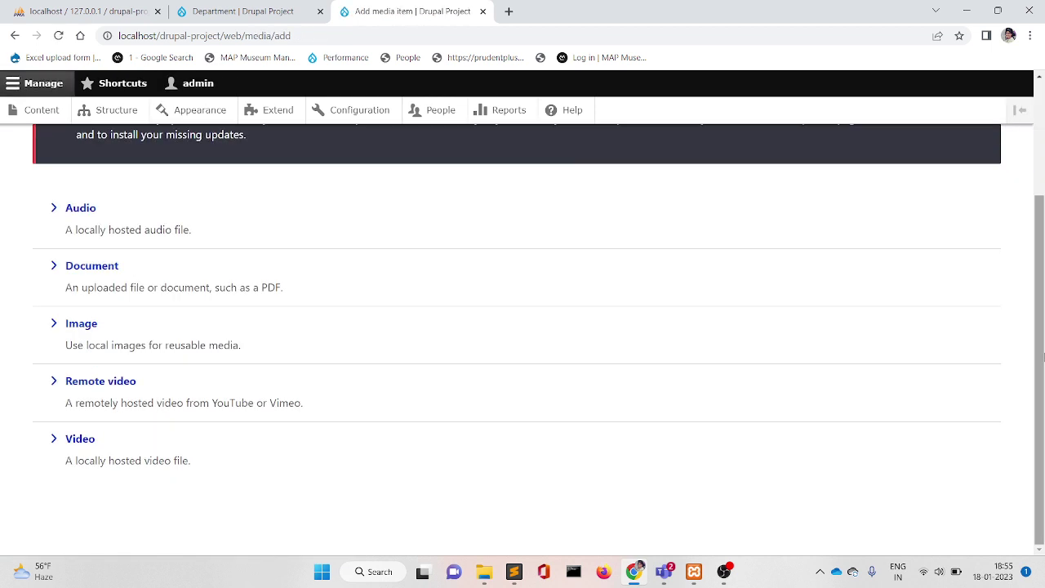
click(89, 327)
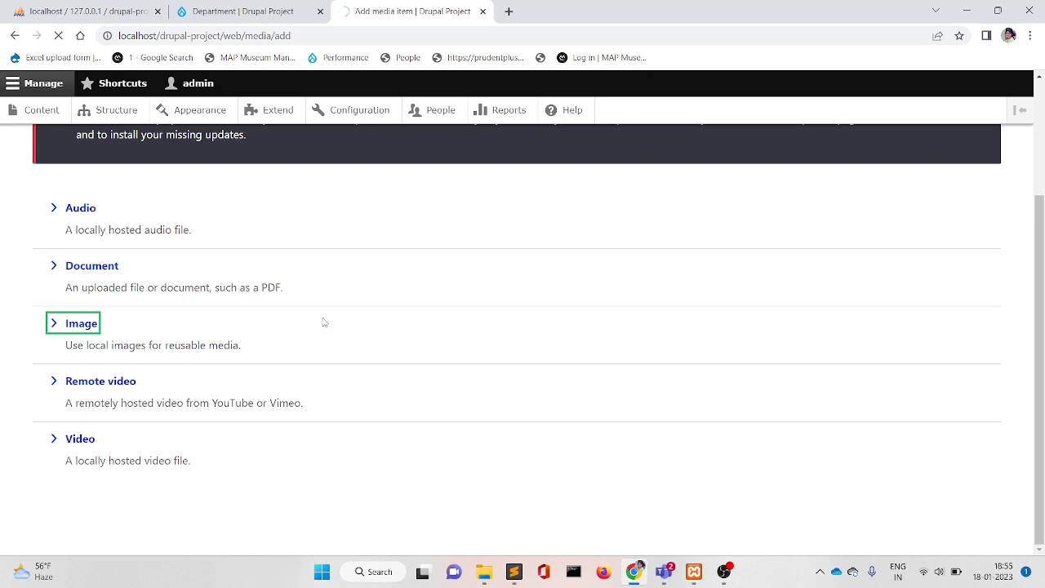
- Upload createcontent.png from the learn-language folder in Documents as the image's file
scroll(1043, 277, down, 1)
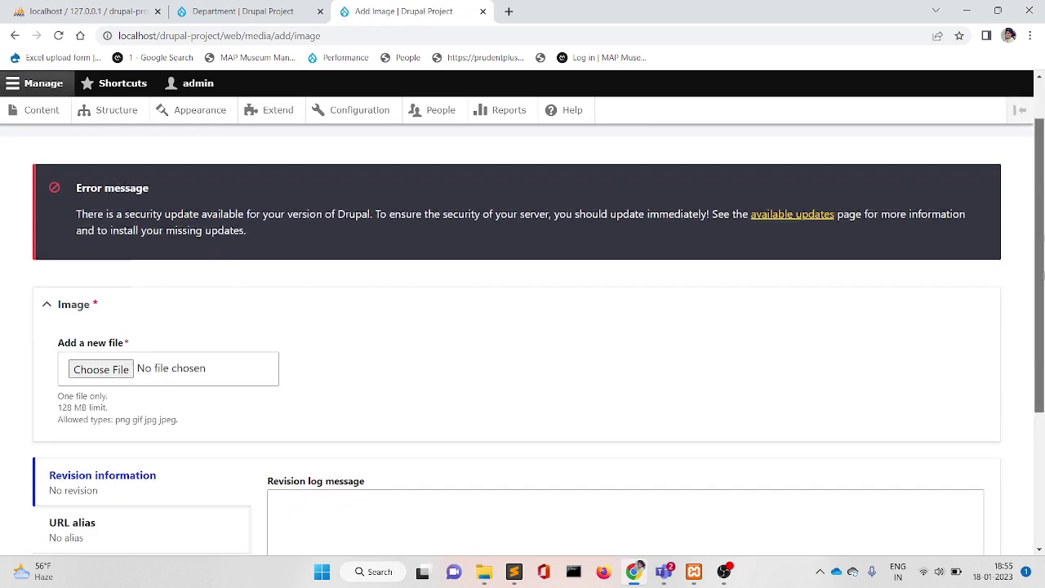
scroll(1042, 278, down, 1)
scroll(329, 345, up, 1)
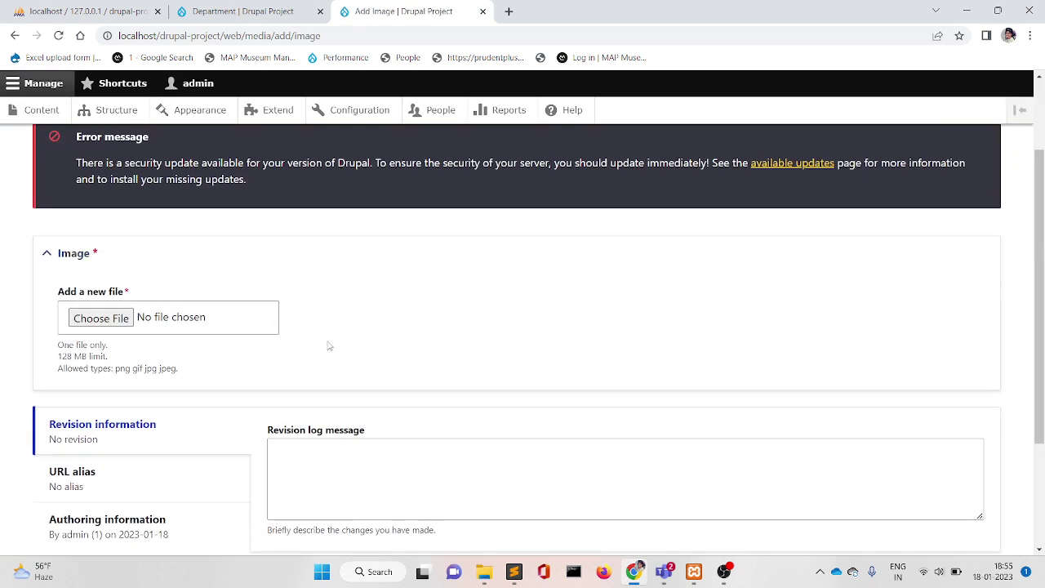
click(94, 323)
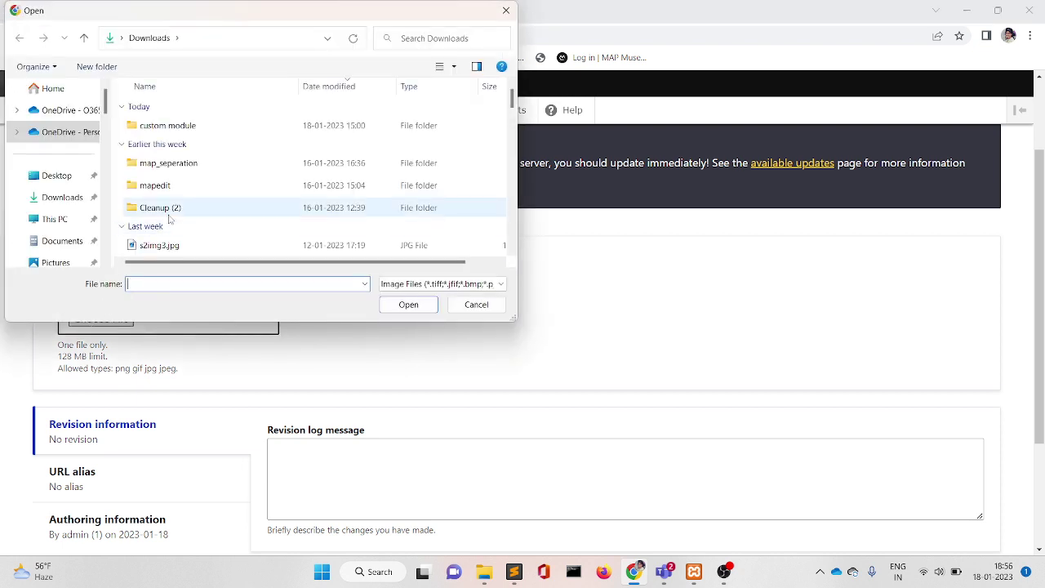
click(63, 244)
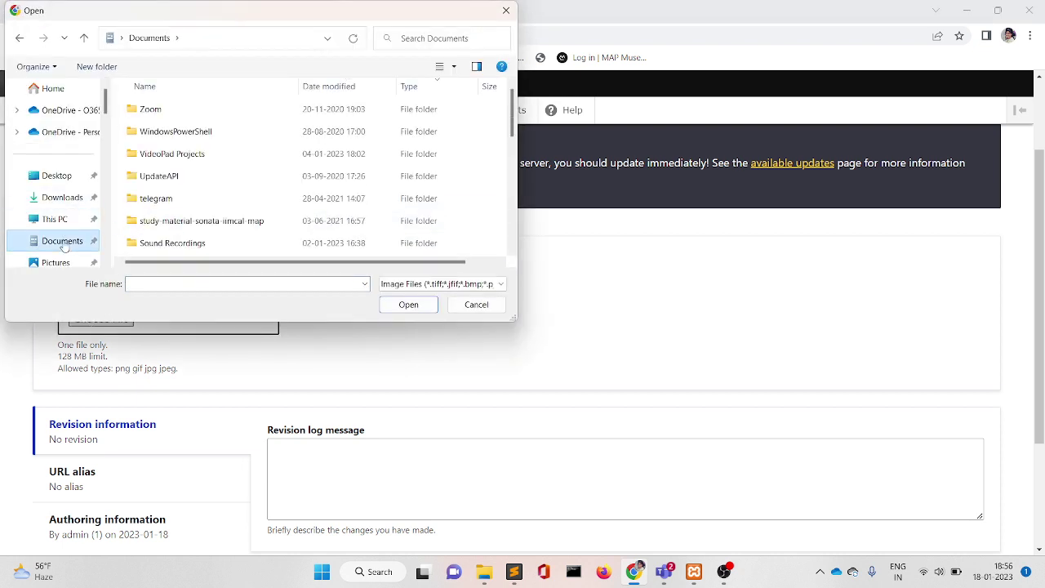
click(513, 163)
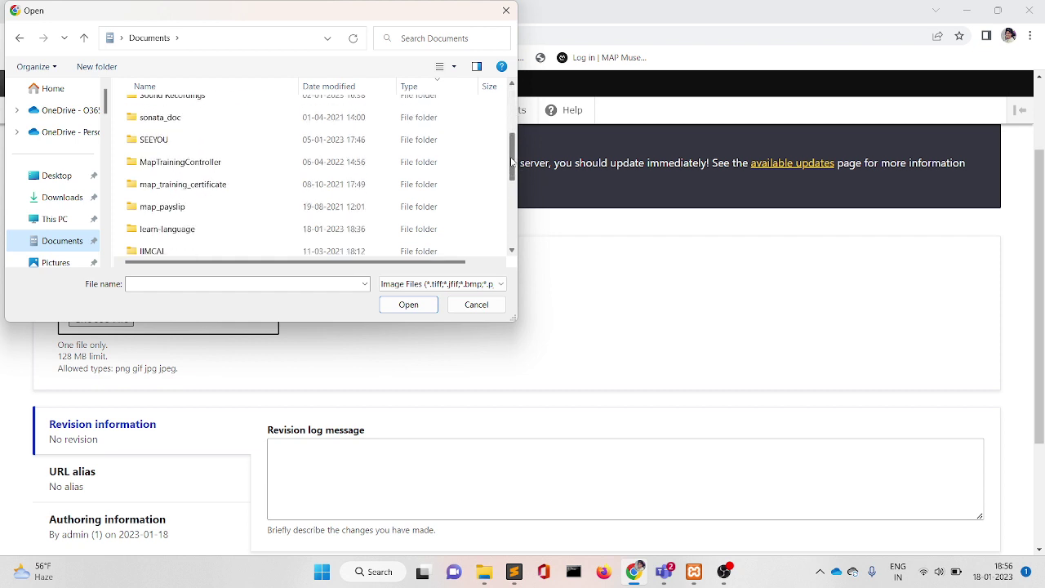
drag(512, 163, 513, 172)
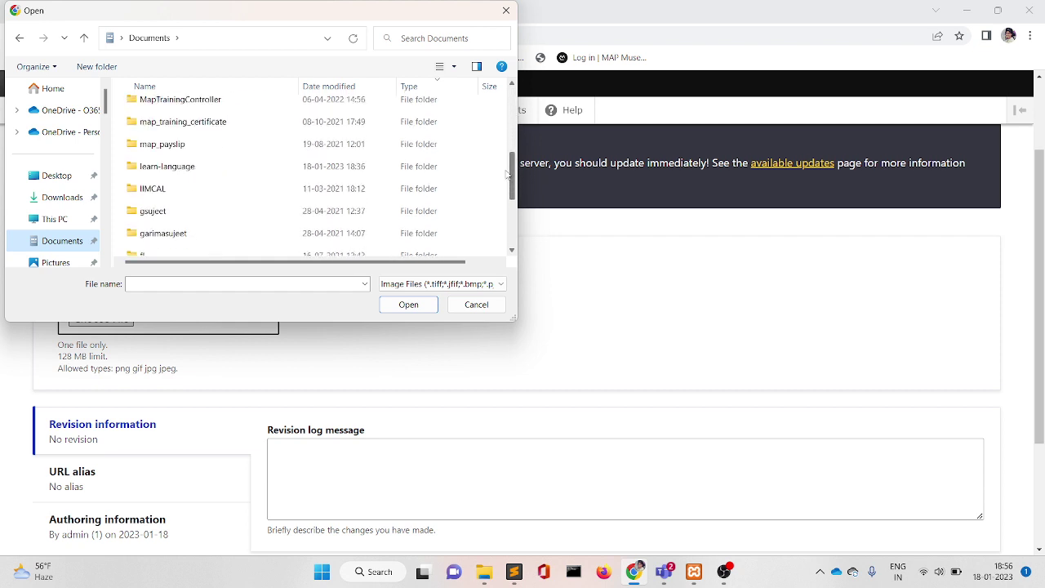
click(275, 167)
double_click(275, 167)
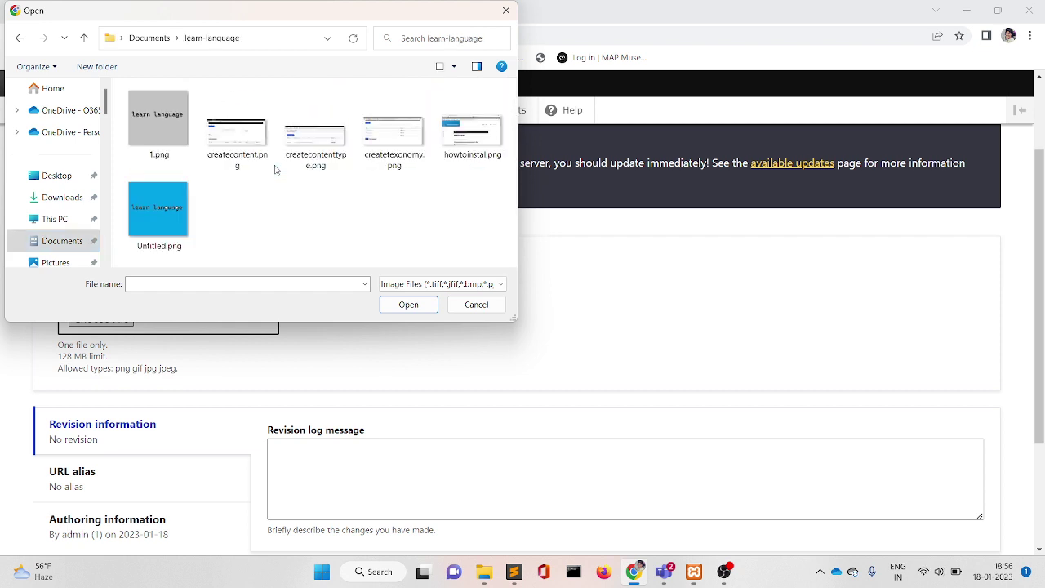
click(253, 166)
click(414, 307)
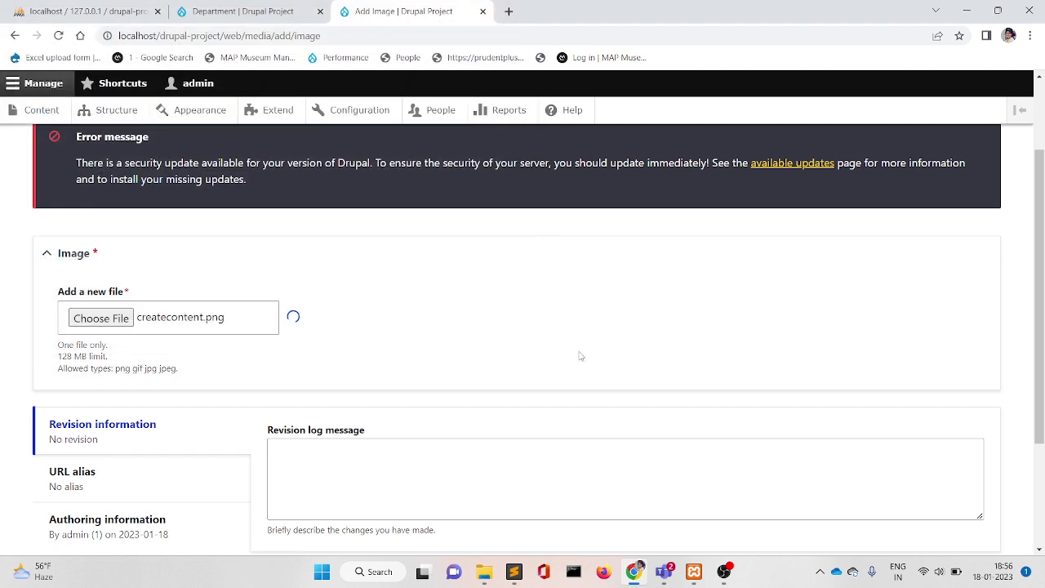
- Set the image's alternative text to "test image" and save the media item
click(346, 357)
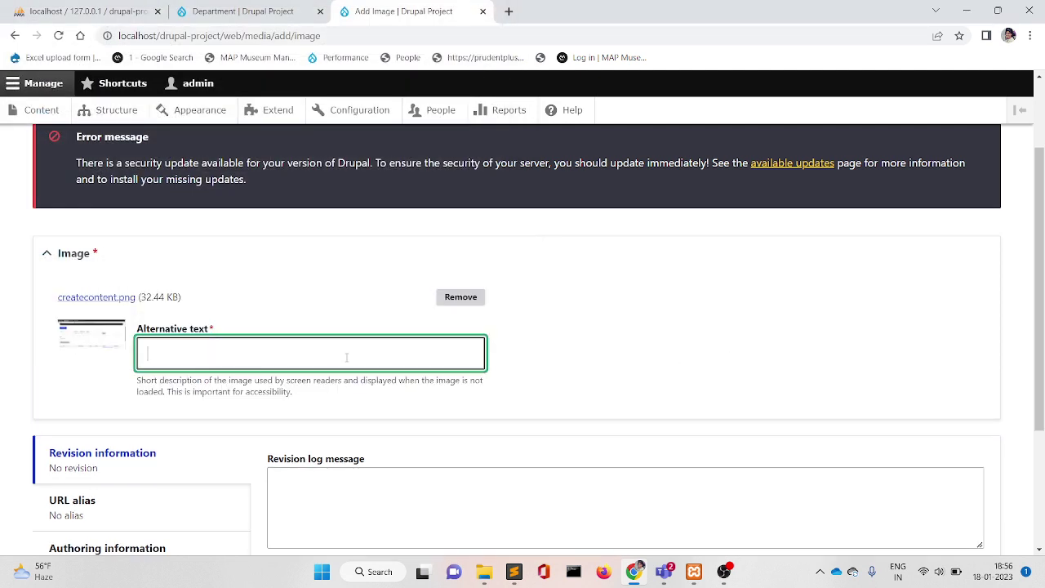
text(test image)
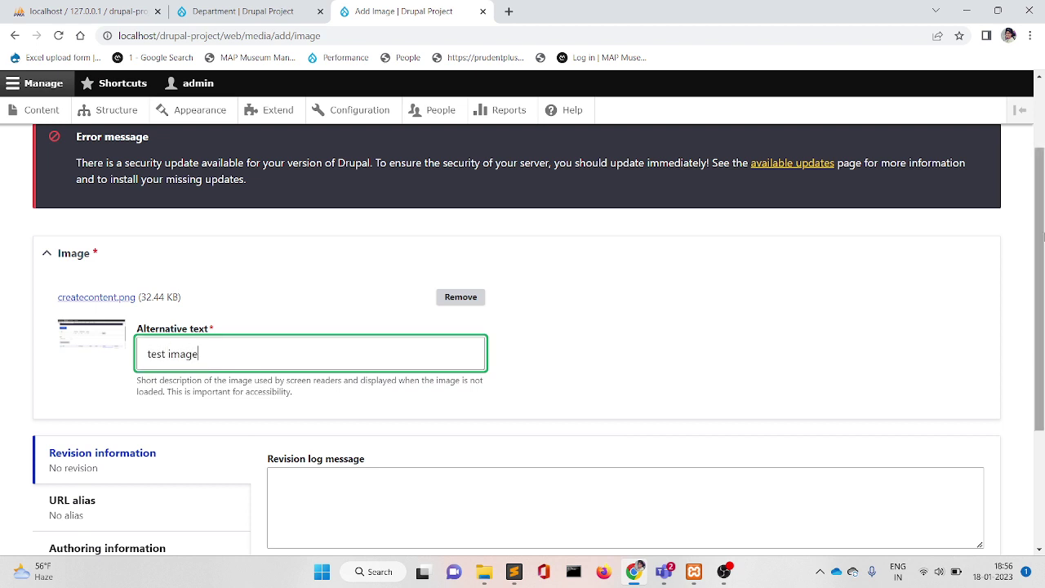
scroll(384, 468, down, 3)
click(61, 468)
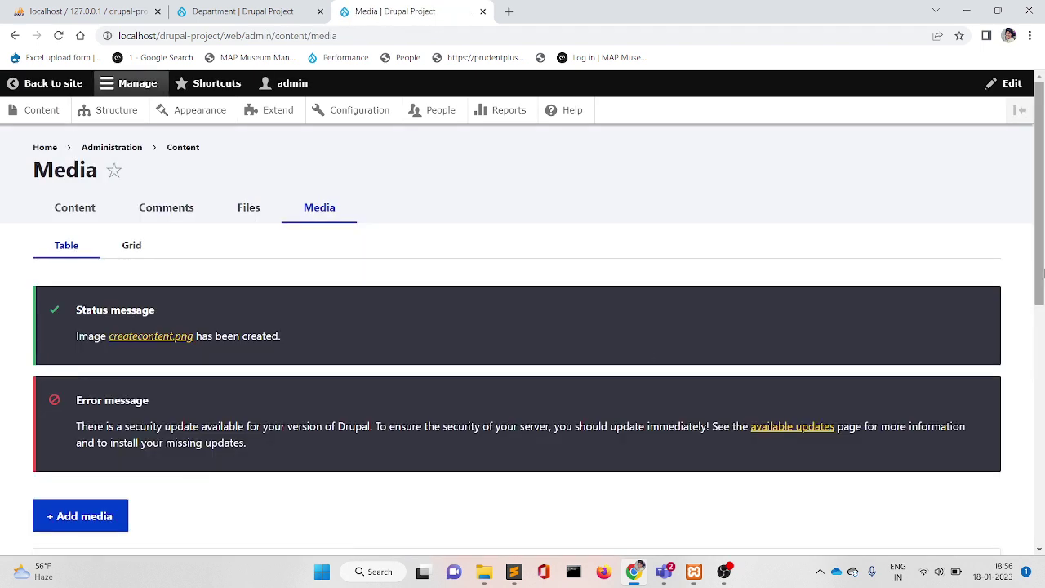
- Open the Files listing in the content administration and review the uploaded files and its filter fields
click(246, 208)
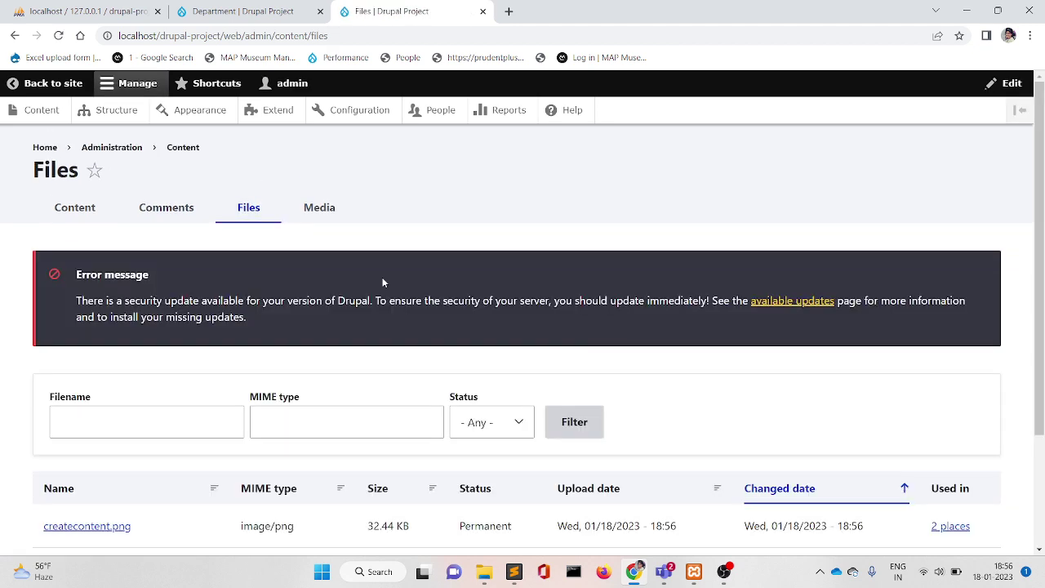
scroll(835, 271, down, 2)
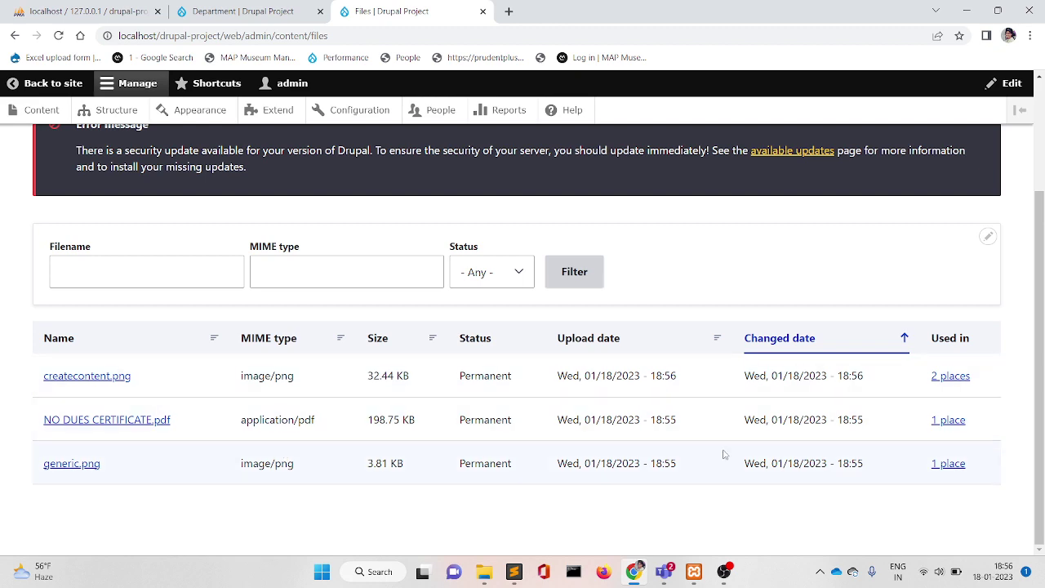
scroll(1040, 459, up, 1)
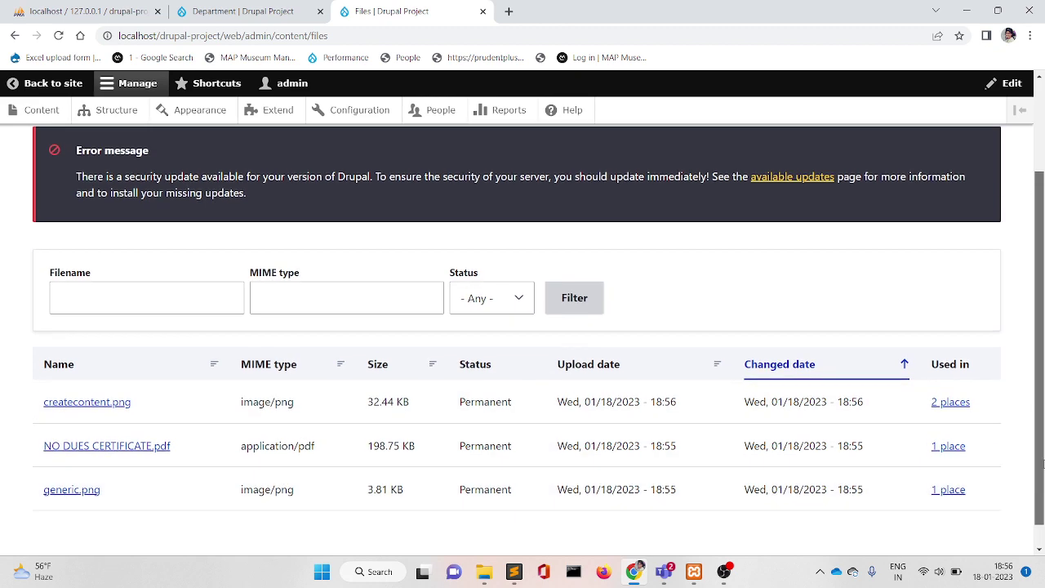
scroll(1040, 459, up, 2)
scroll(249, 424, down, 1)
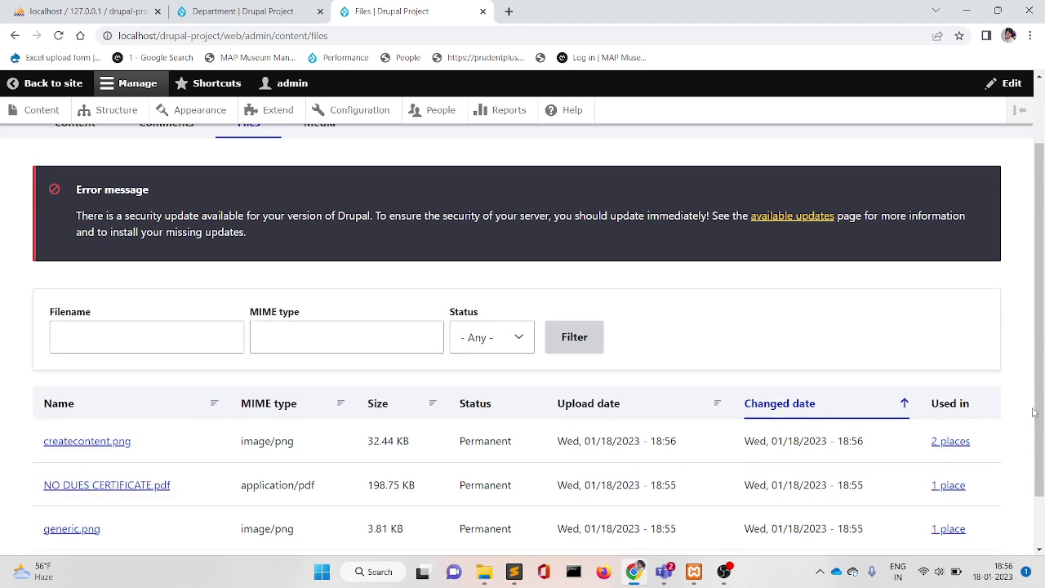
click(163, 341)
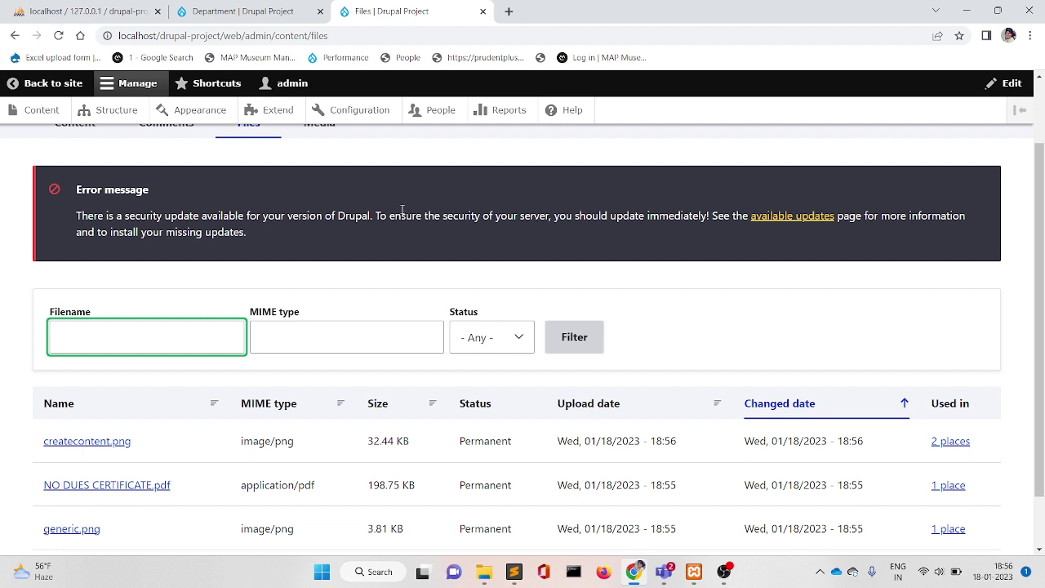
- Open the site's Configuration page in a new tab, find its Media section, and open Media settings
right_click(372, 119)
click(390, 128)
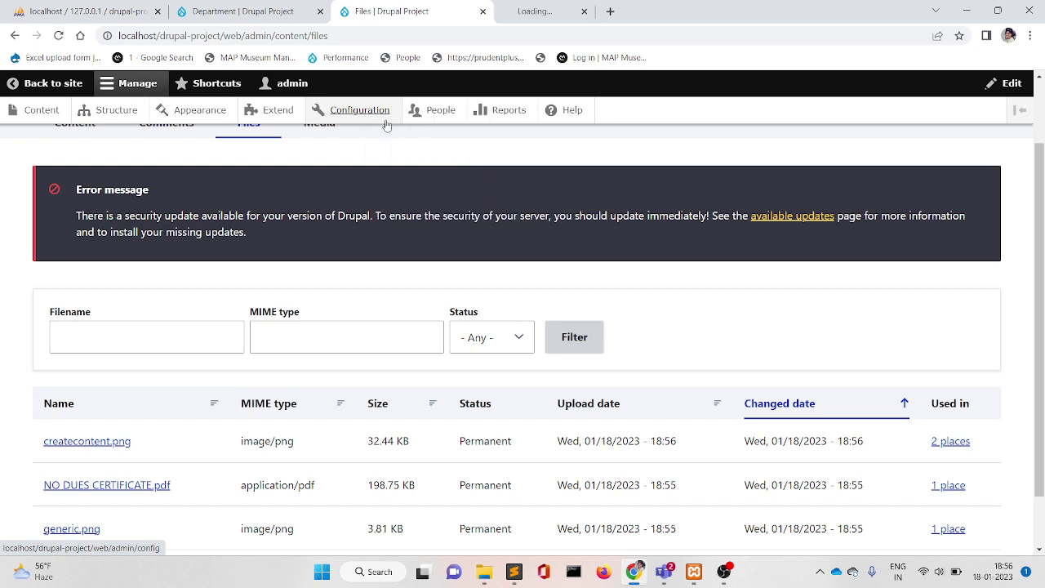
click(547, 10)
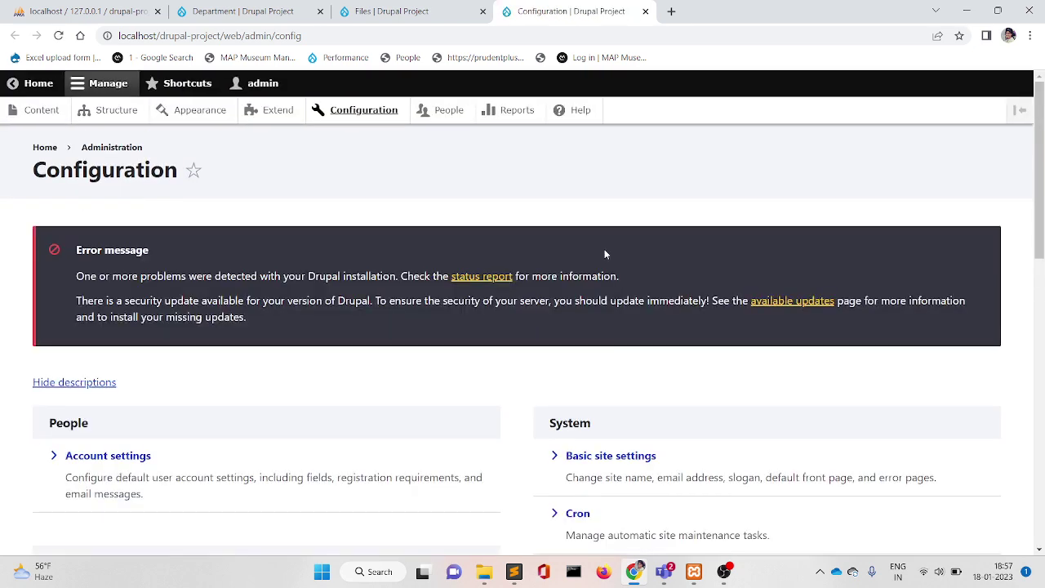
drag(1042, 170, 1043, 358)
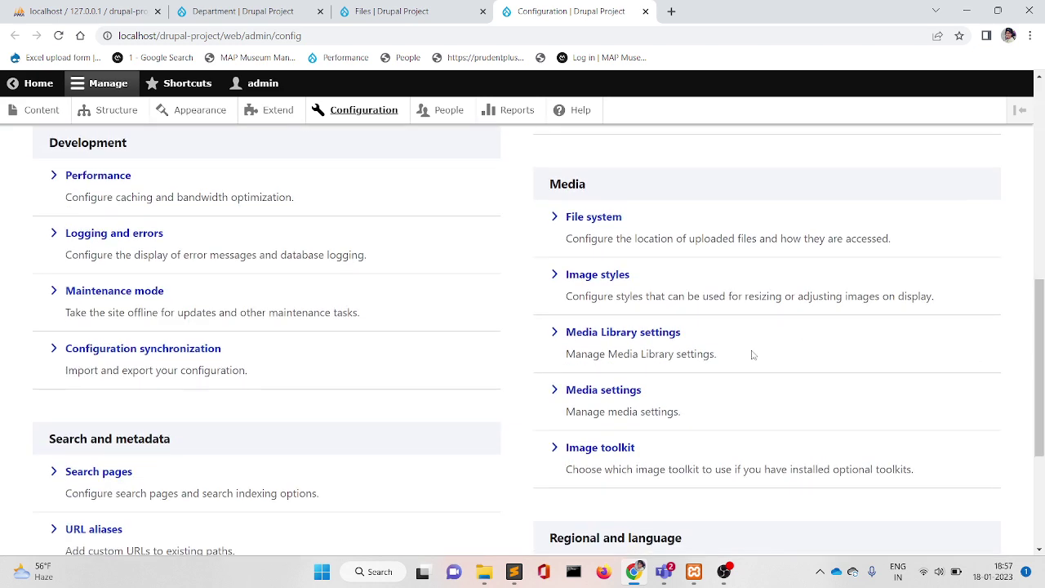
click(610, 393)
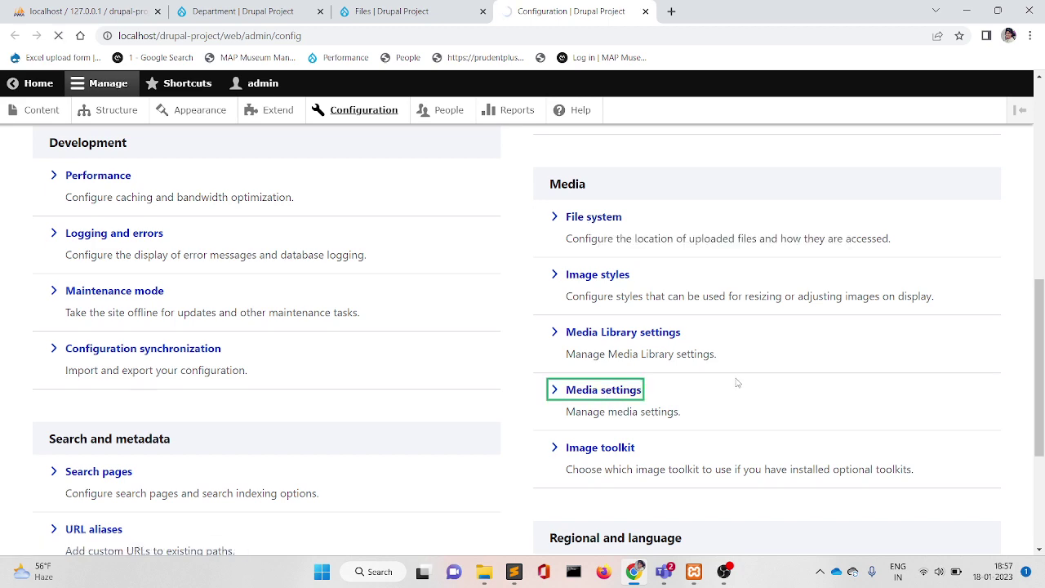
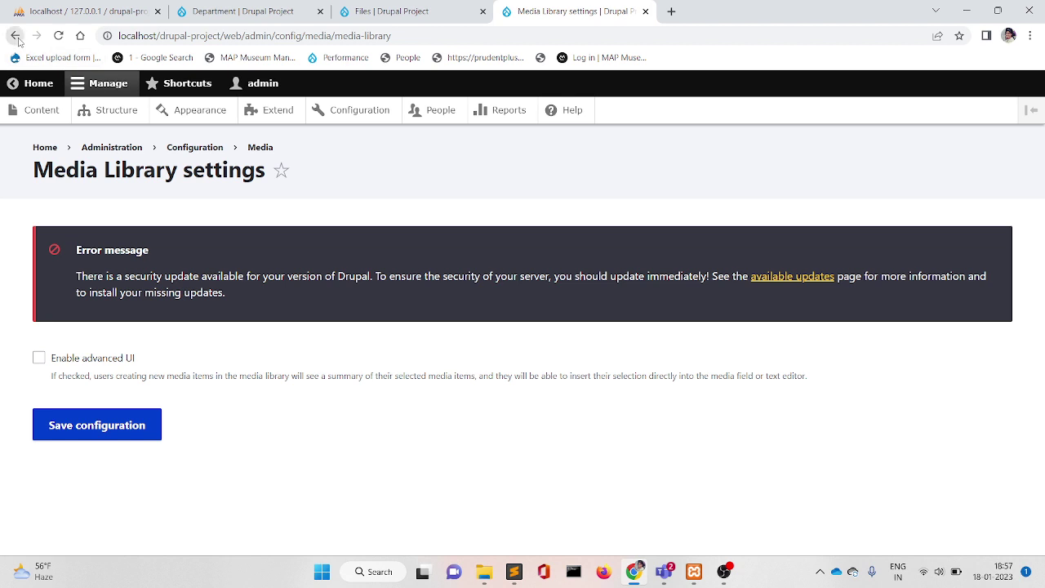
- Open the Image styles configuration, review the available styles, and return to the Configuration page
click(620, 278)
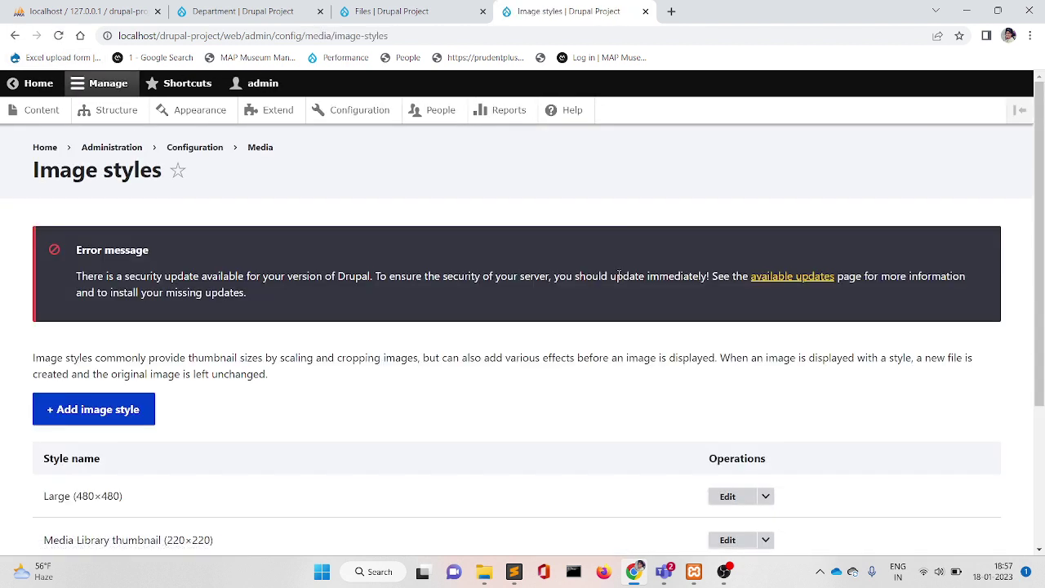
scroll(1042, 262, down, 3)
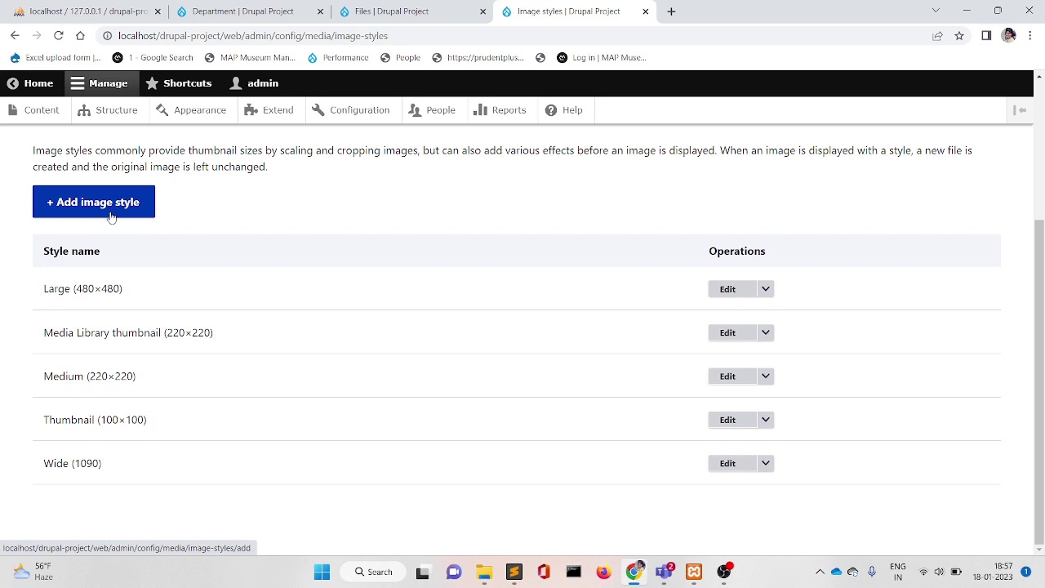
scroll(757, 259, up, 2)
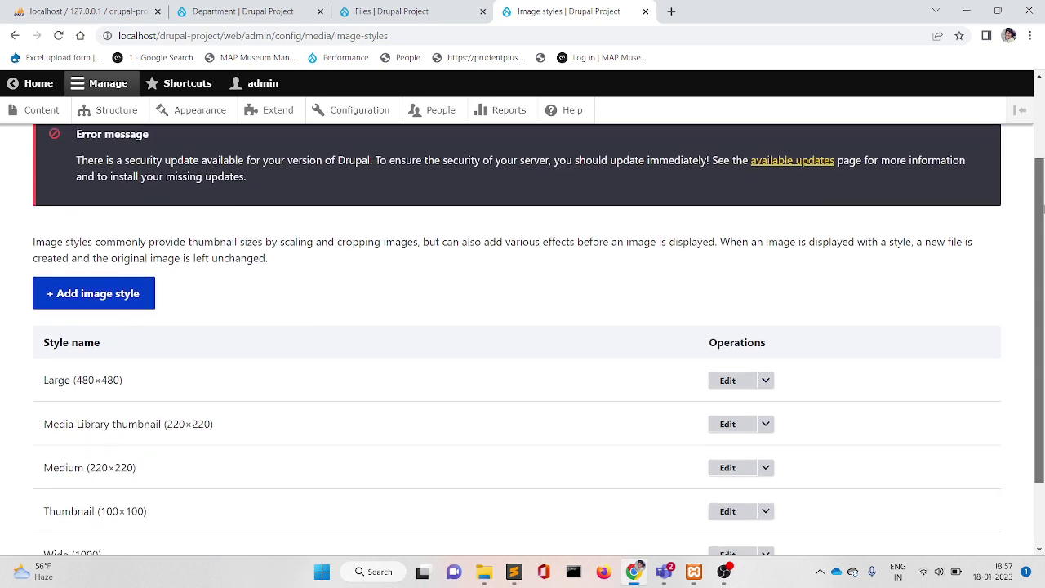
scroll(757, 259, up, 1)
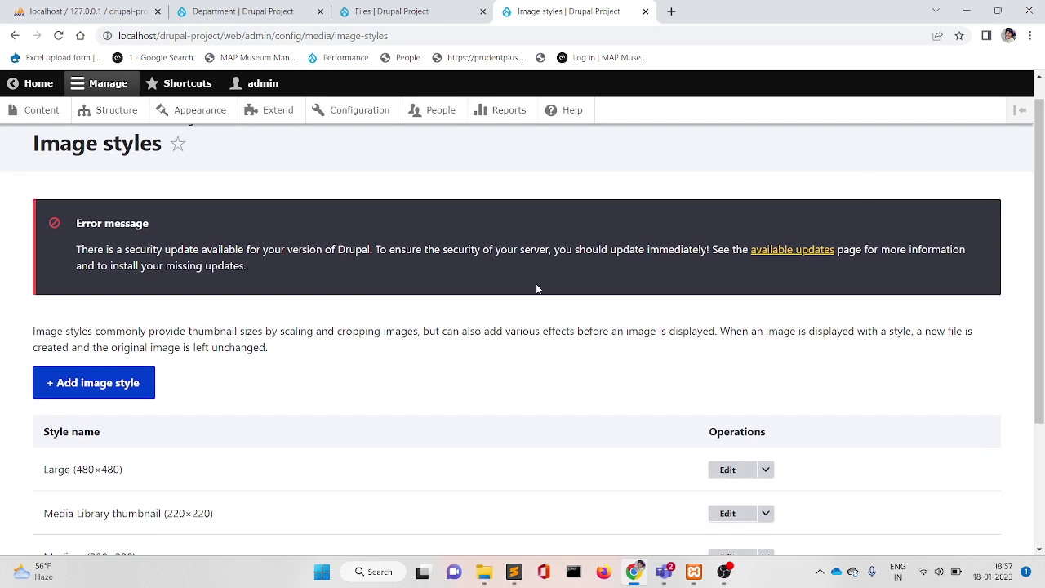
click(15, 35)
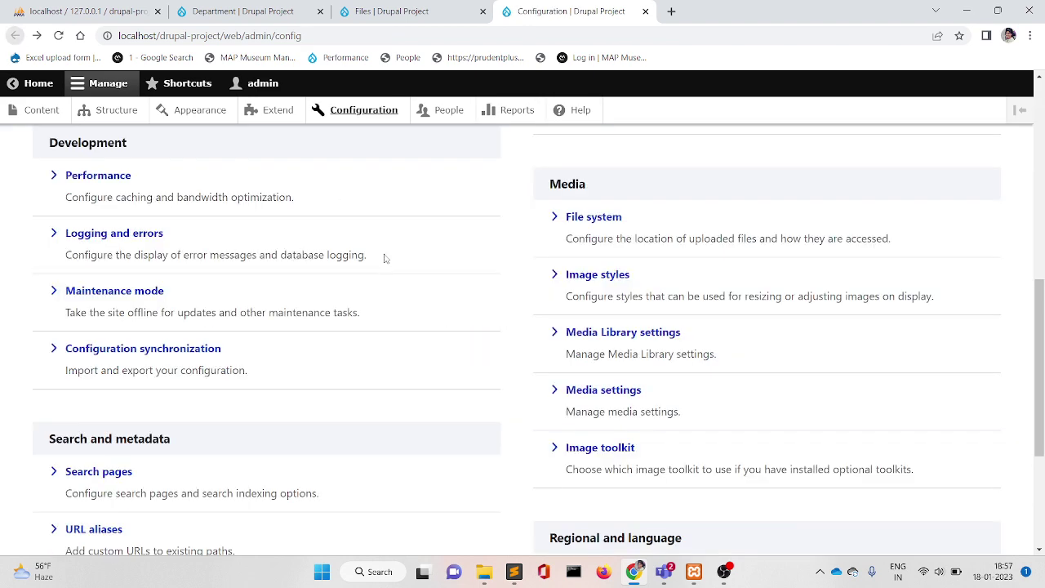
- Open the File system configuration, review its file paths, download method and temporary file settings, and return to the Configuration page
click(577, 222)
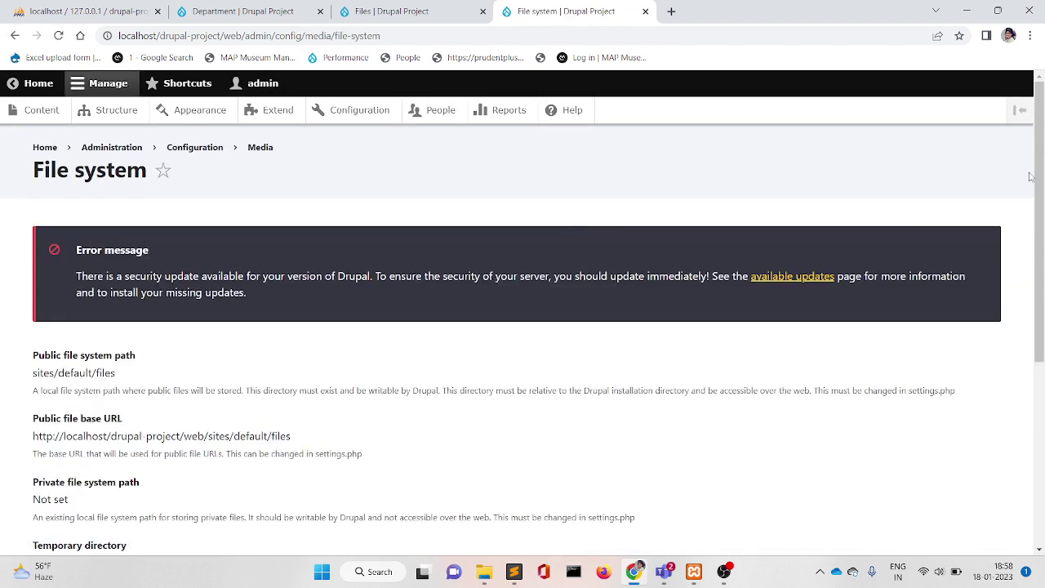
scroll(1040, 397, down, 5)
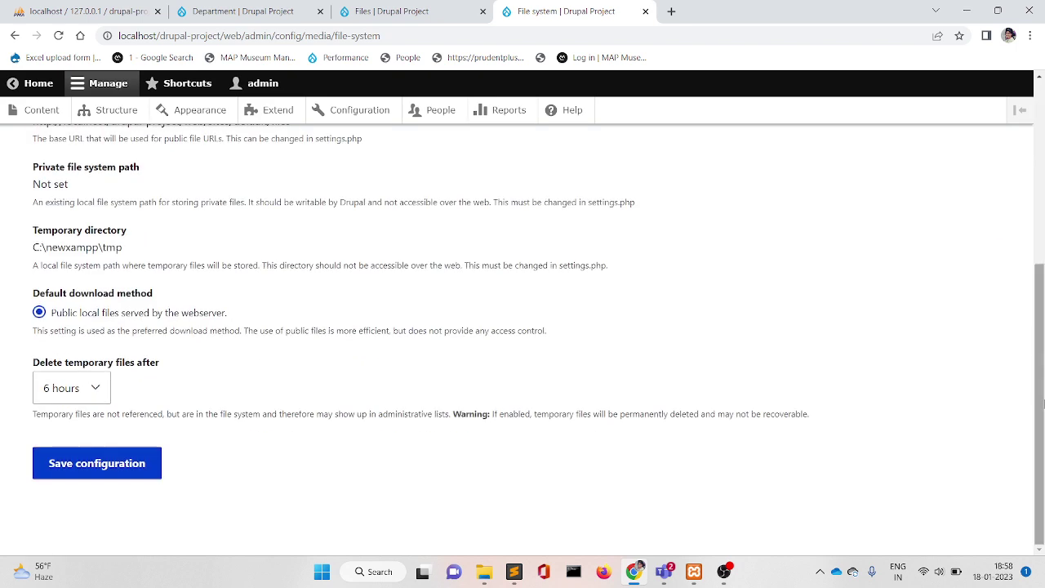
scroll(1043, 403, up, 1)
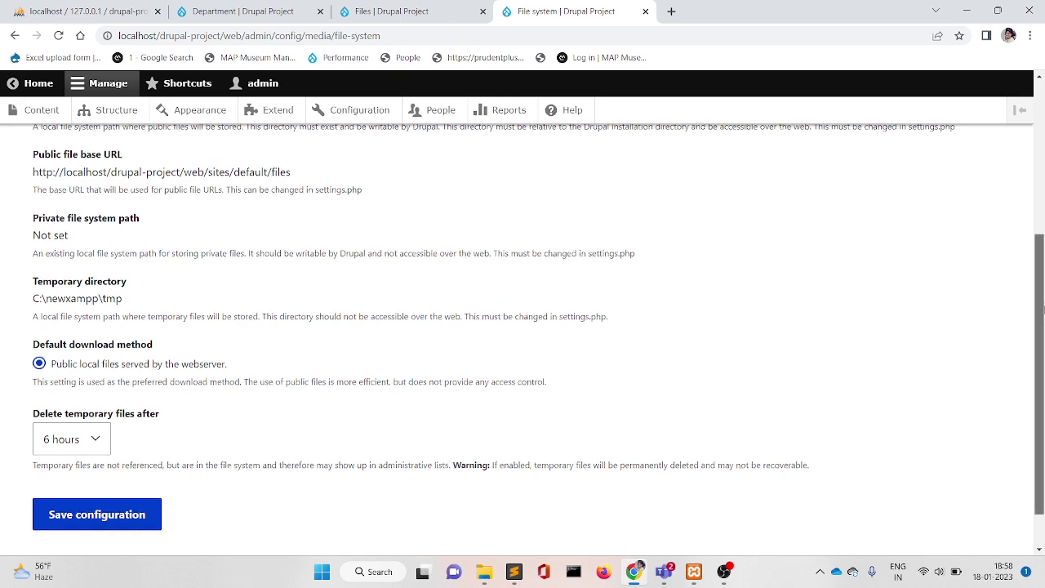
scroll(1040, 375, up, 3)
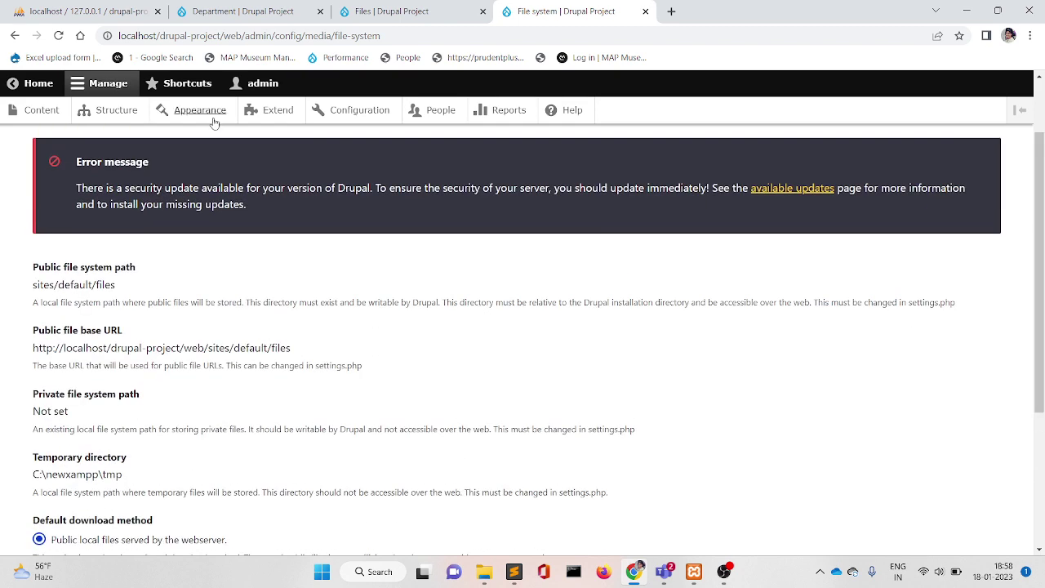
click(16, 36)
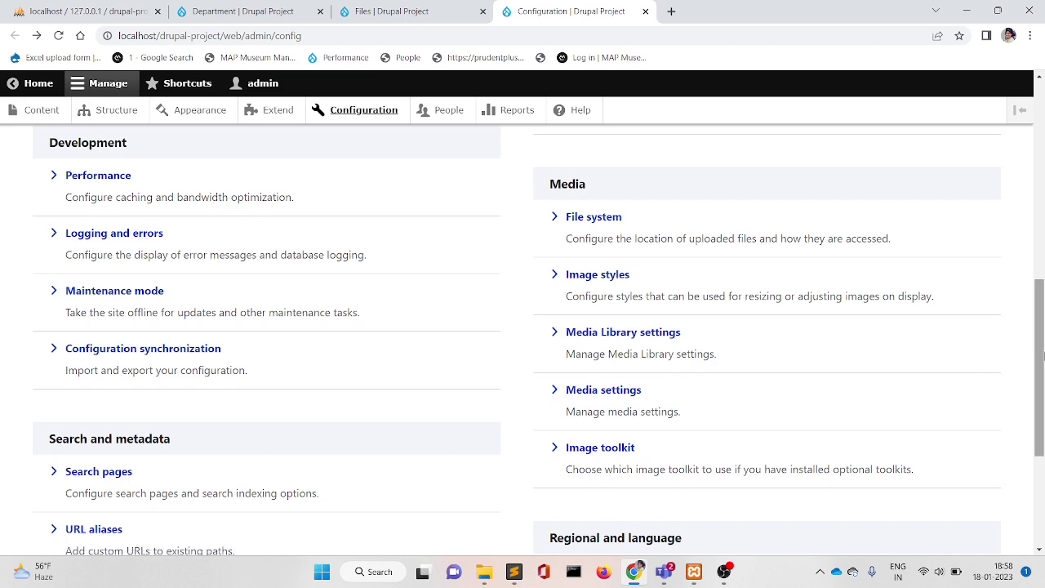
- Open the Image toolkit configuration, review its processing toolkit and JPEG quality settings, and return to the Configuration page to look over its sections
drag(1040, 368, 1041, 413)
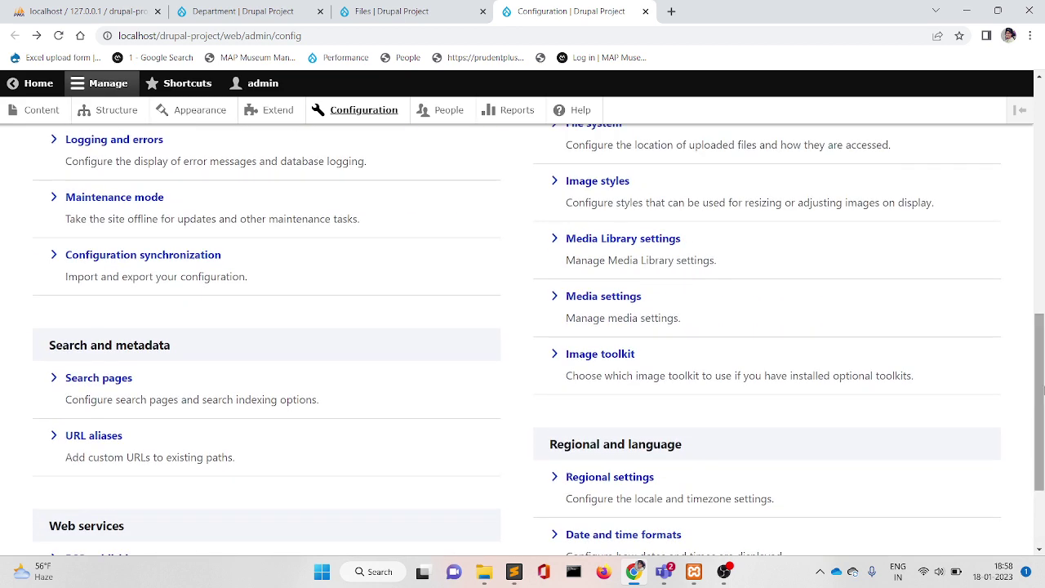
click(602, 357)
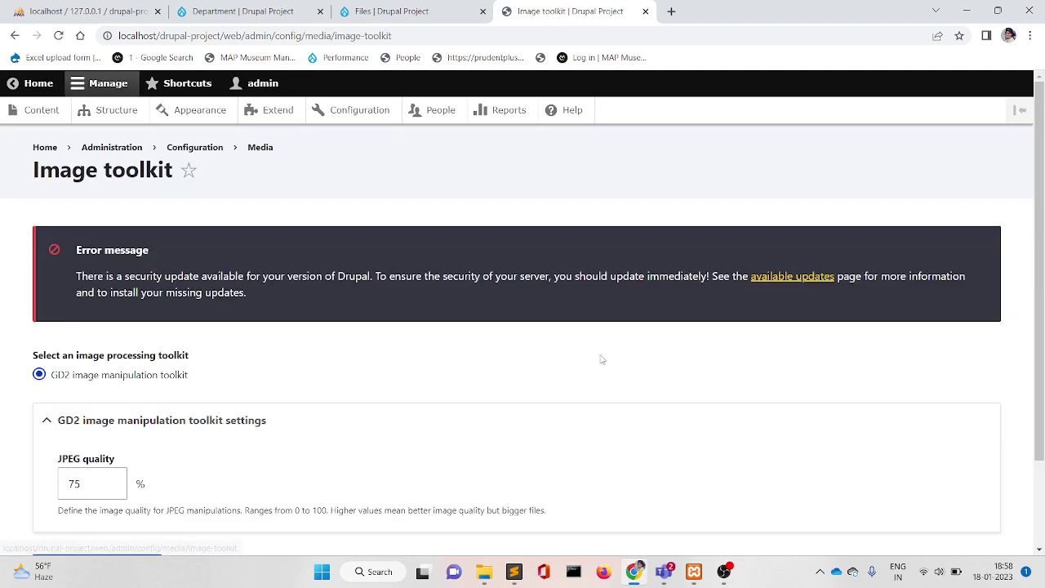
drag(1042, 265, 1043, 369)
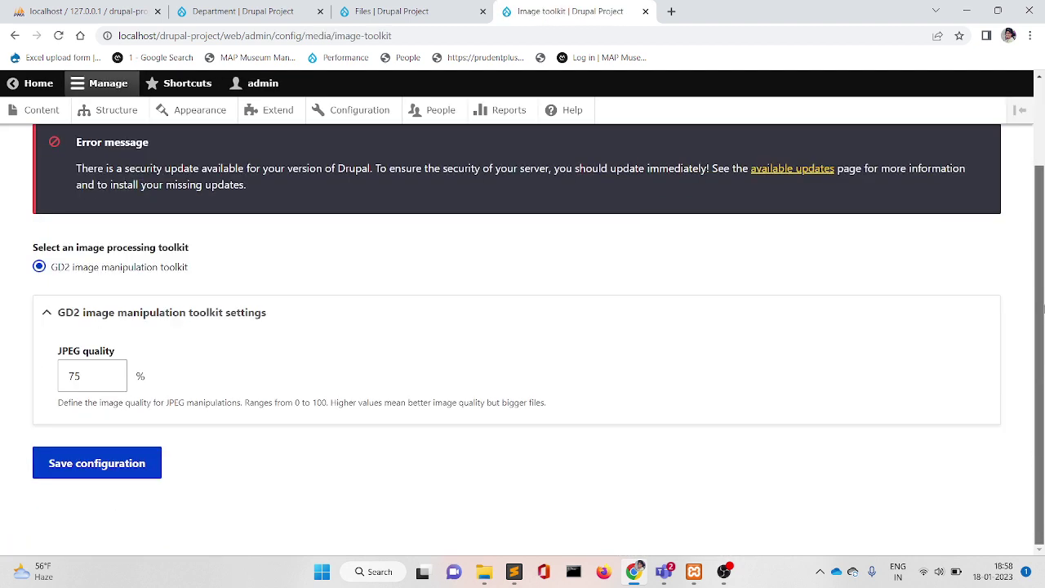
drag(1042, 309, 1042, 229)
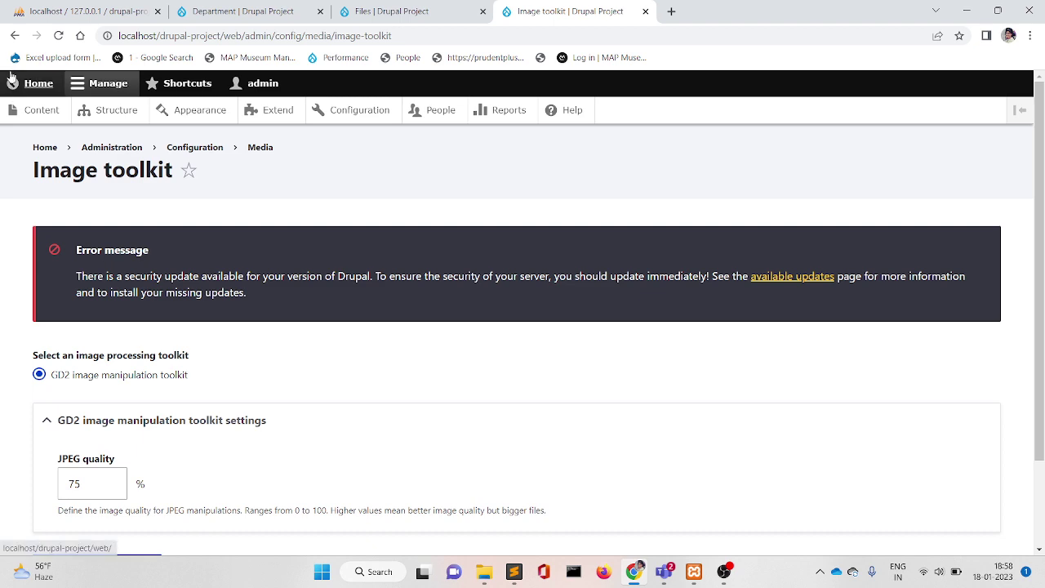
click(15, 35)
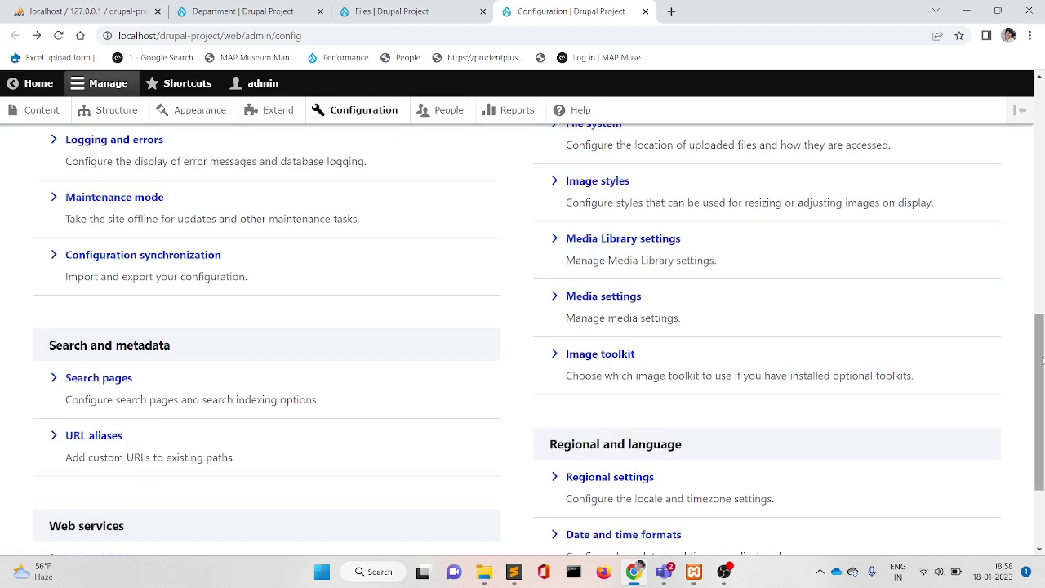
drag(1042, 360, 1042, 266)
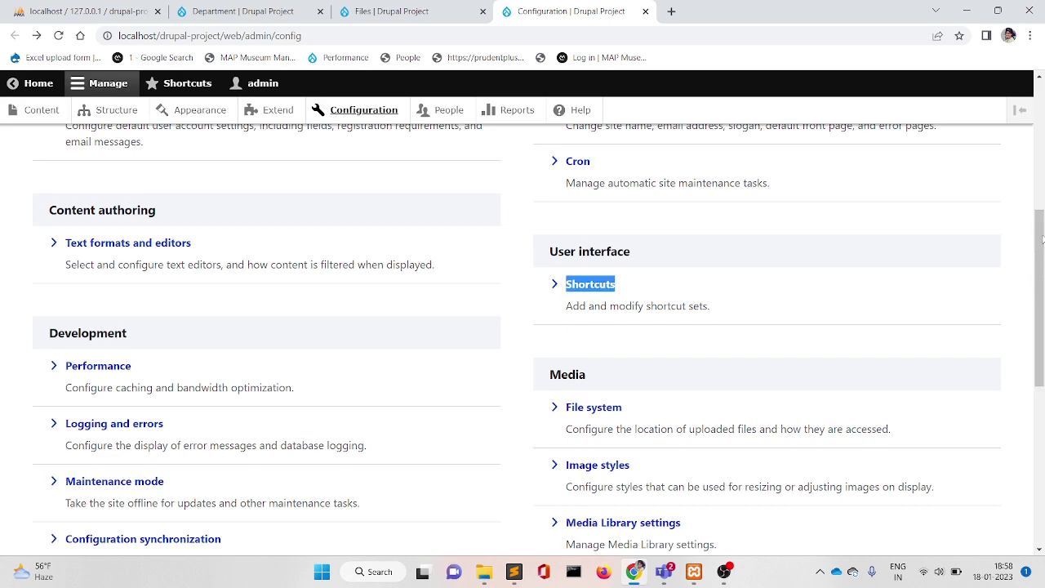
drag(1042, 266, 1042, 208)
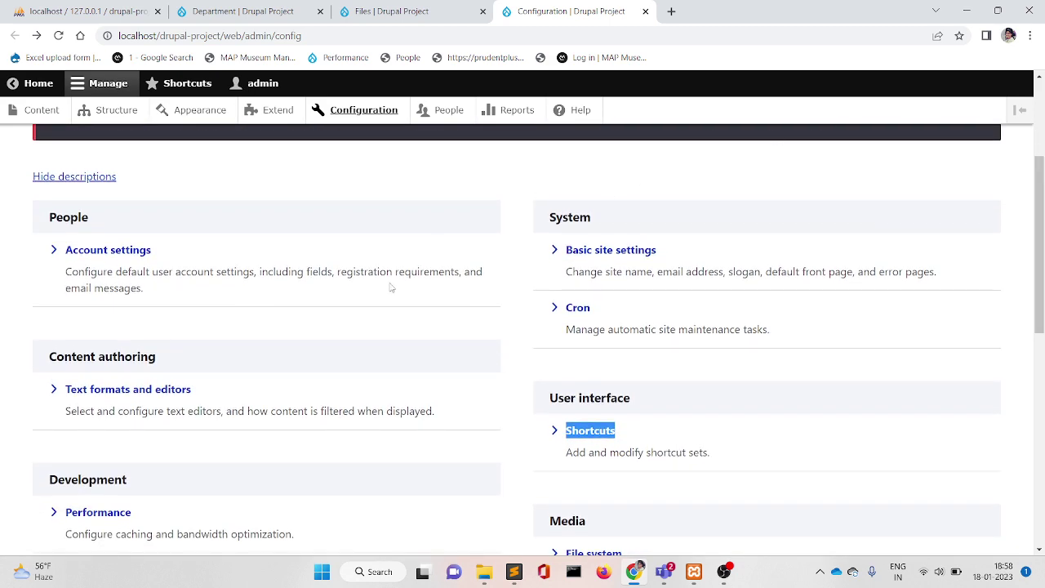
- Return to the content administration and review the uploaded items in the Media listing
click(399, 21)
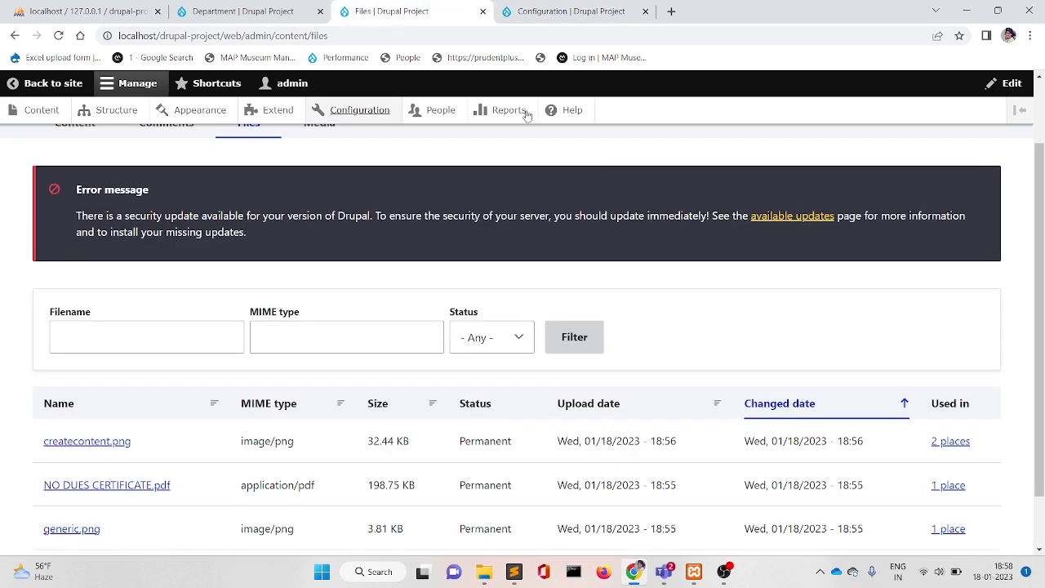
drag(1044, 297, 1042, 234)
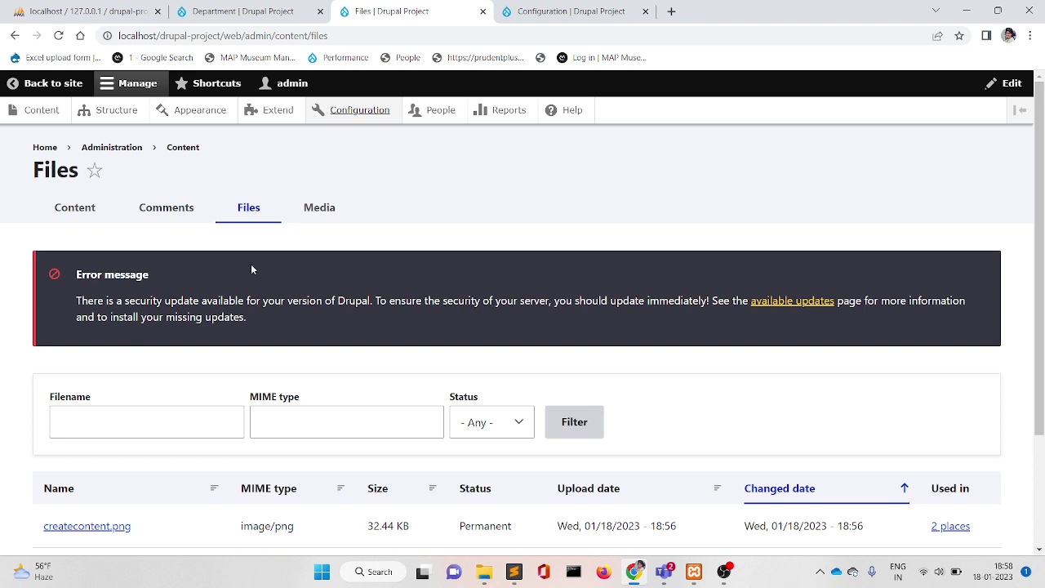
click(322, 209)
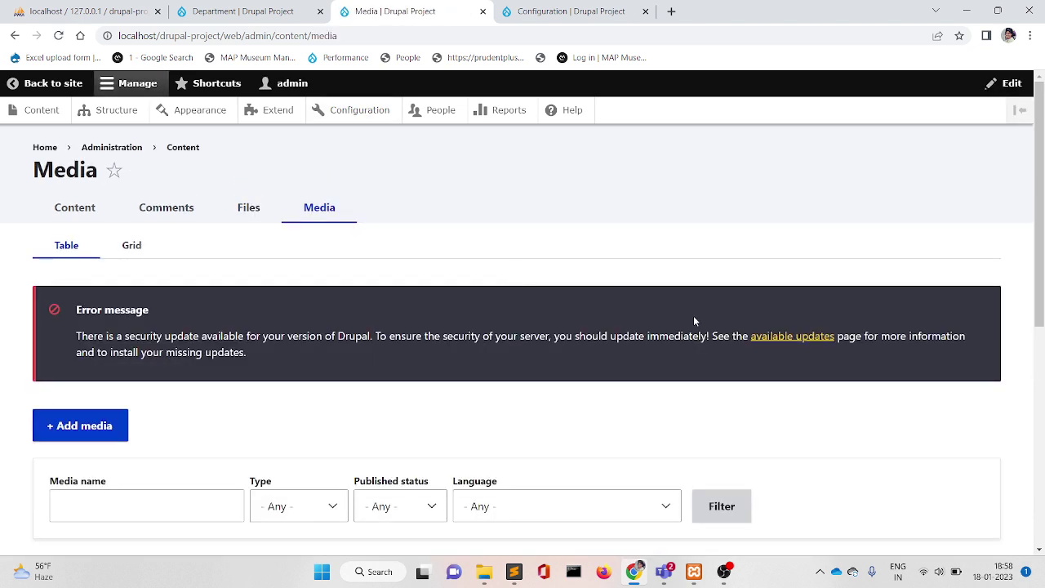
drag(1039, 221, 1042, 443)
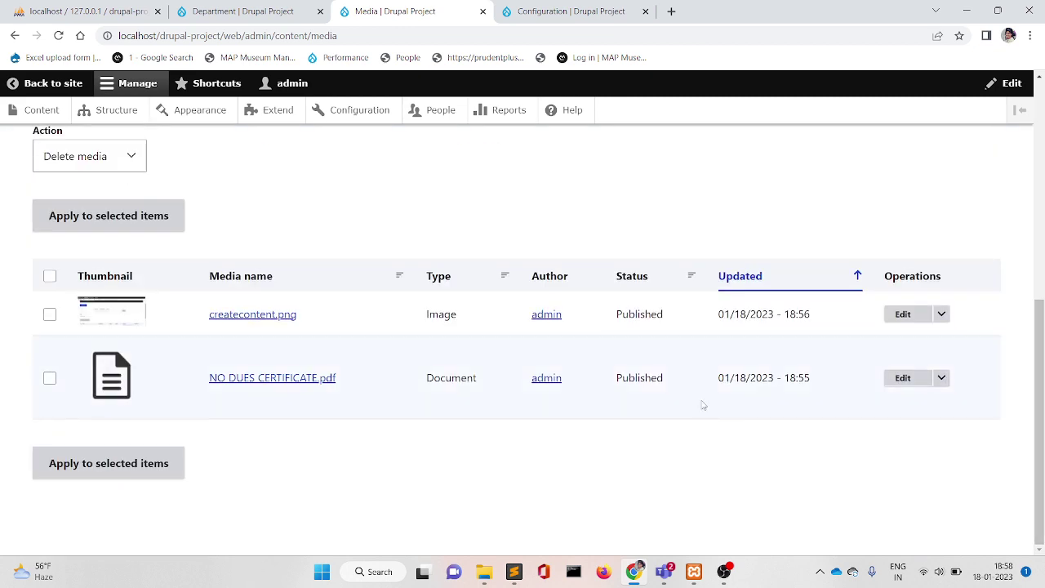
- Open the NO DUES CERTIFICATE.pdf document media item for editing and review its document, revision and publishing options
click(907, 381)
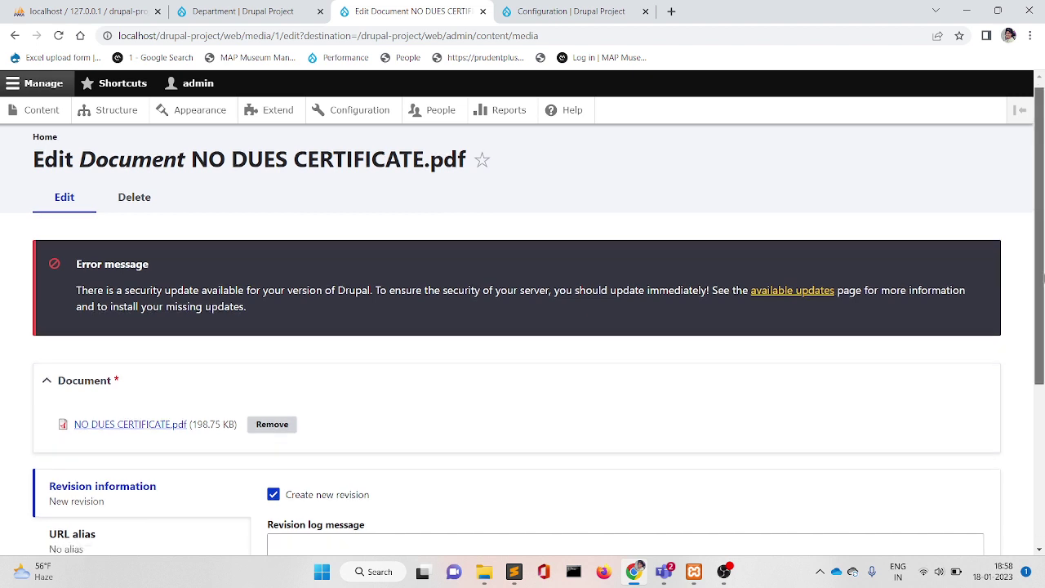
scroll(1042, 279, down, 3)
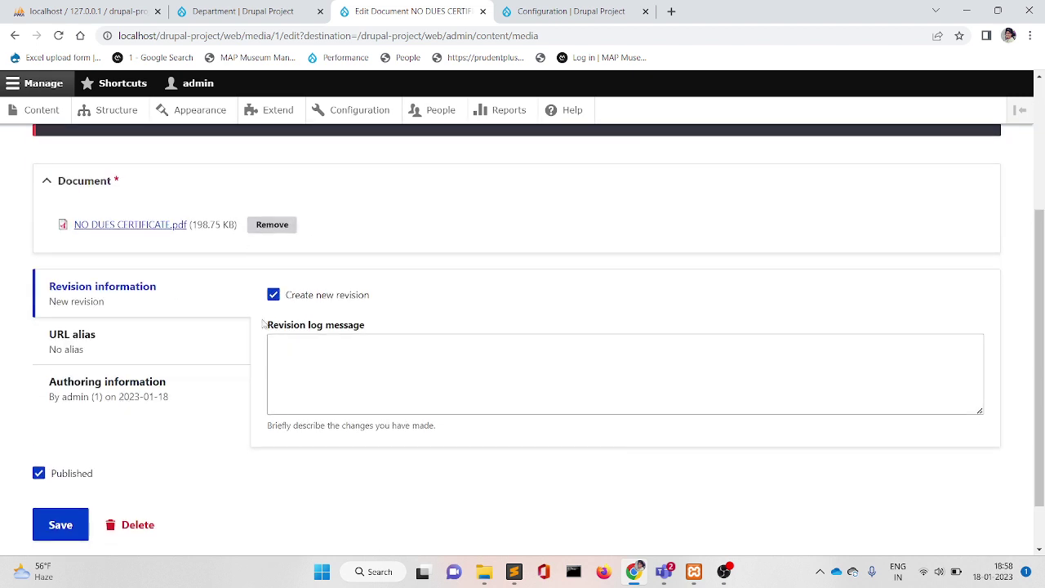